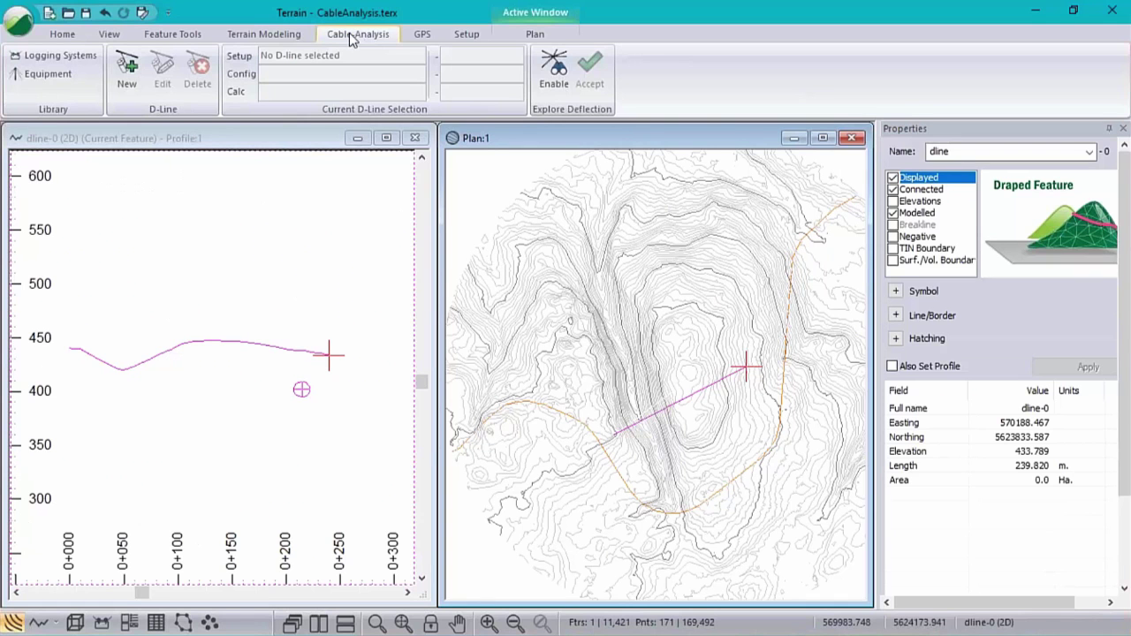
Create a new Grapple D-line with the haulback block at its end at height 30.
{"action": "left_click", "coordinate": [127, 69]}
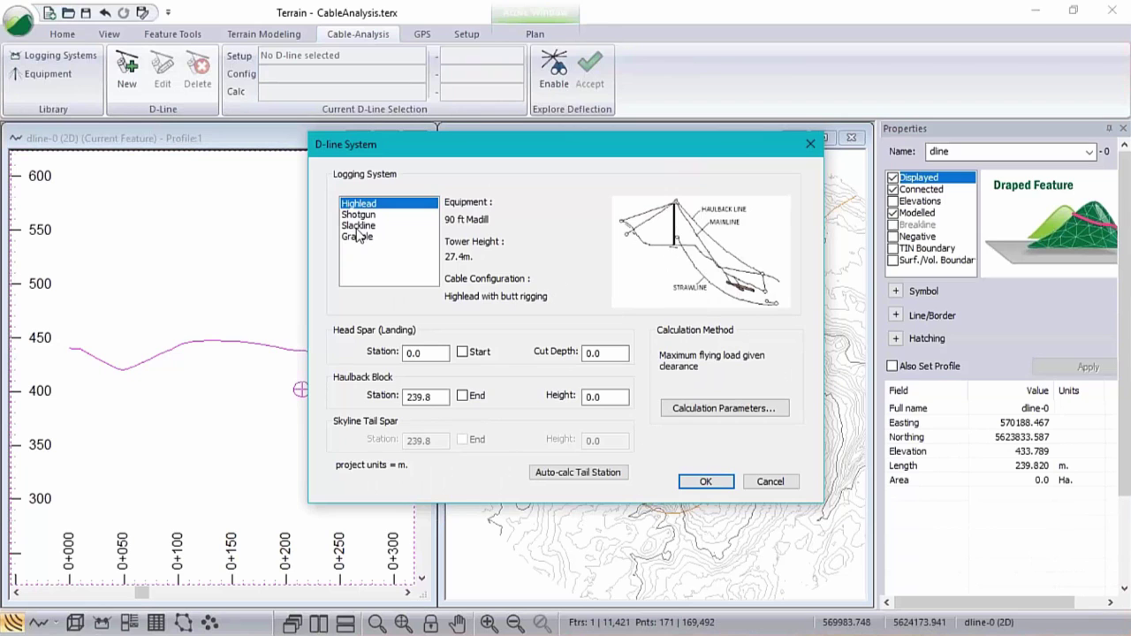
{"action": "left_click", "coordinate": [358, 237]}
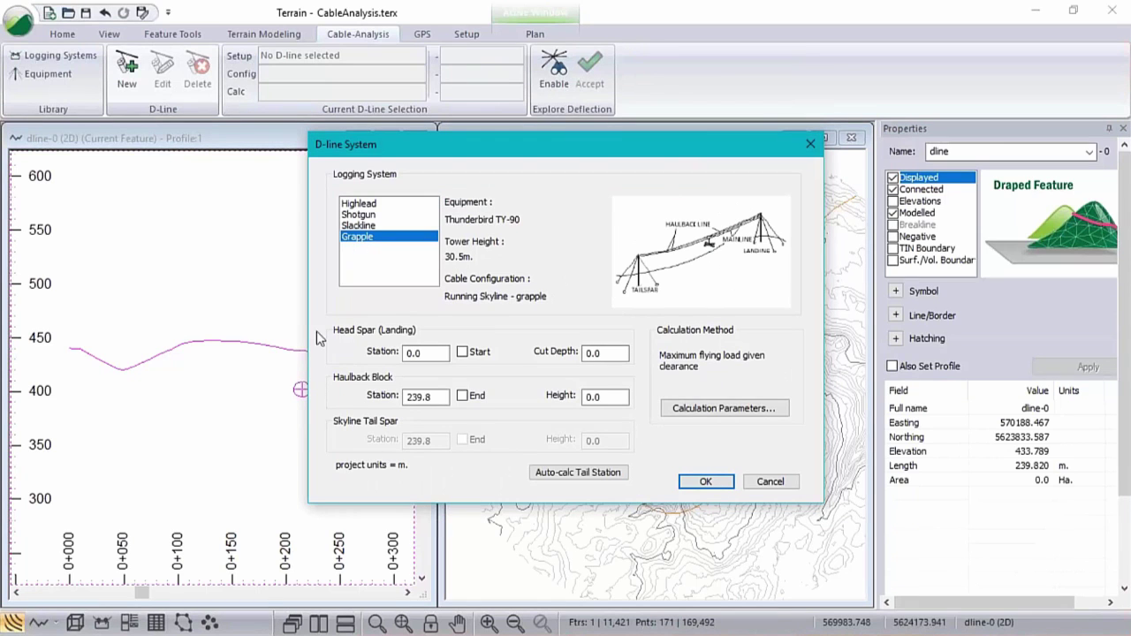
{"action": "left_click", "coordinate": [462, 395]}
{"action": "key", "text": "Tab"}
{"action": "type", "text": "30"}
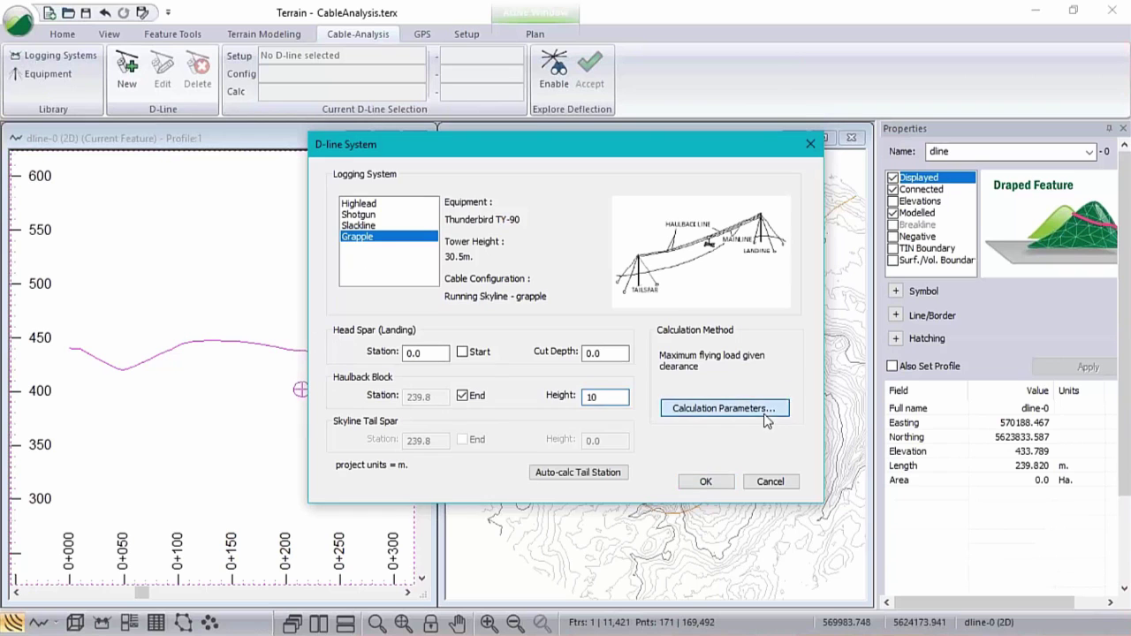
Use simple third point deflection as the calculation method and draw the cable.
{"action": "left_click", "coordinate": [751, 408]}
{"action": "left_click", "coordinate": [463, 263]}
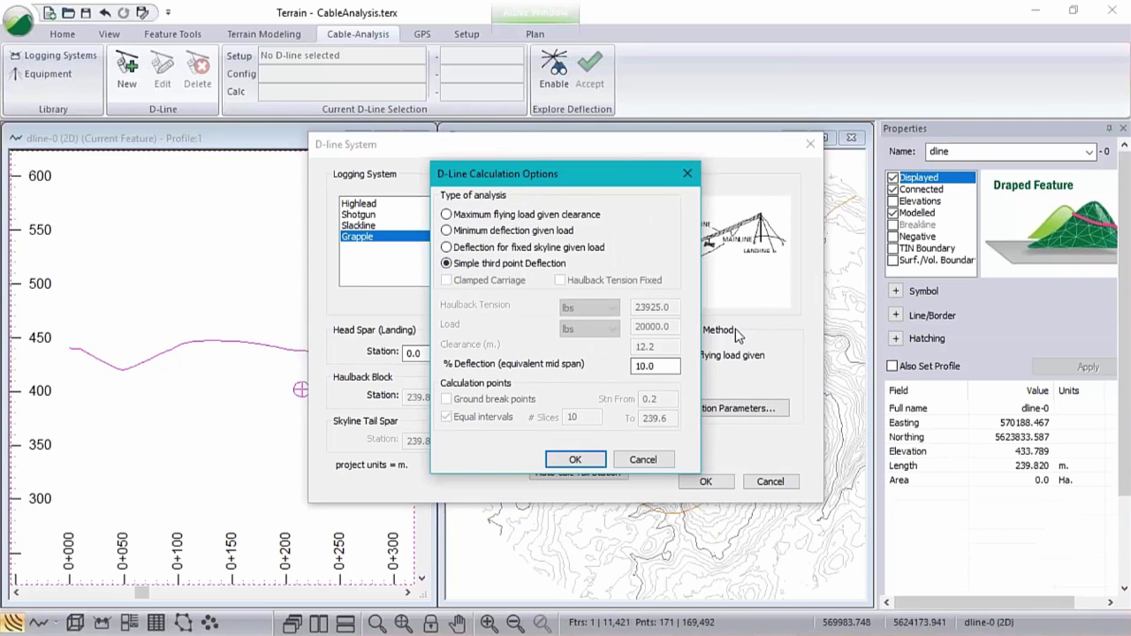
{"action": "left_click", "coordinate": [575, 459]}
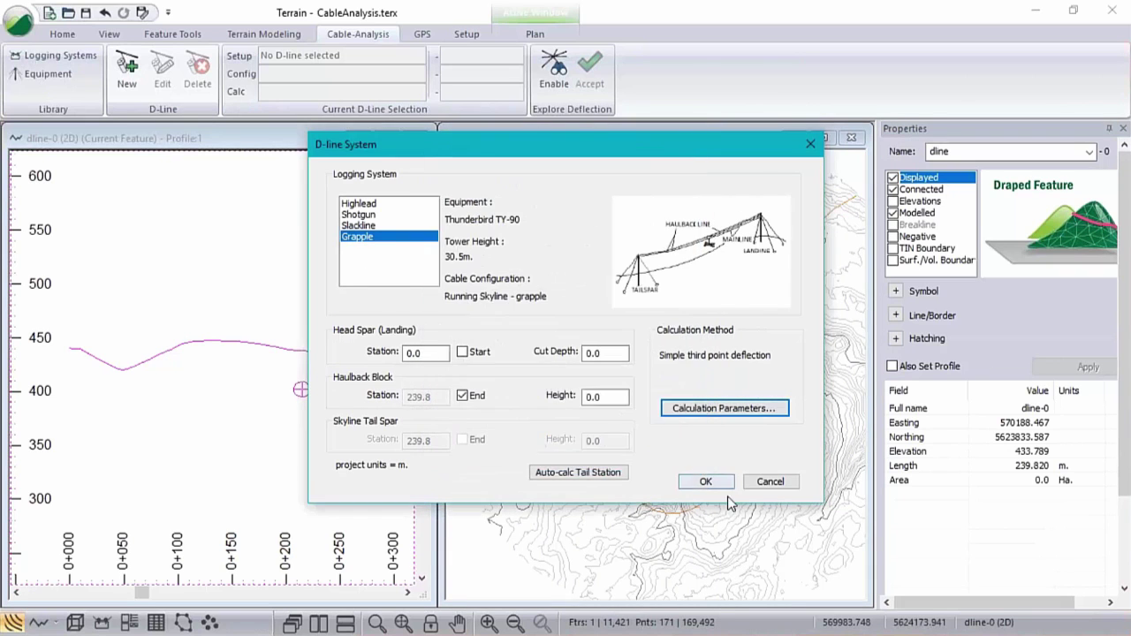
{"action": "left_click", "coordinate": [705, 481]}
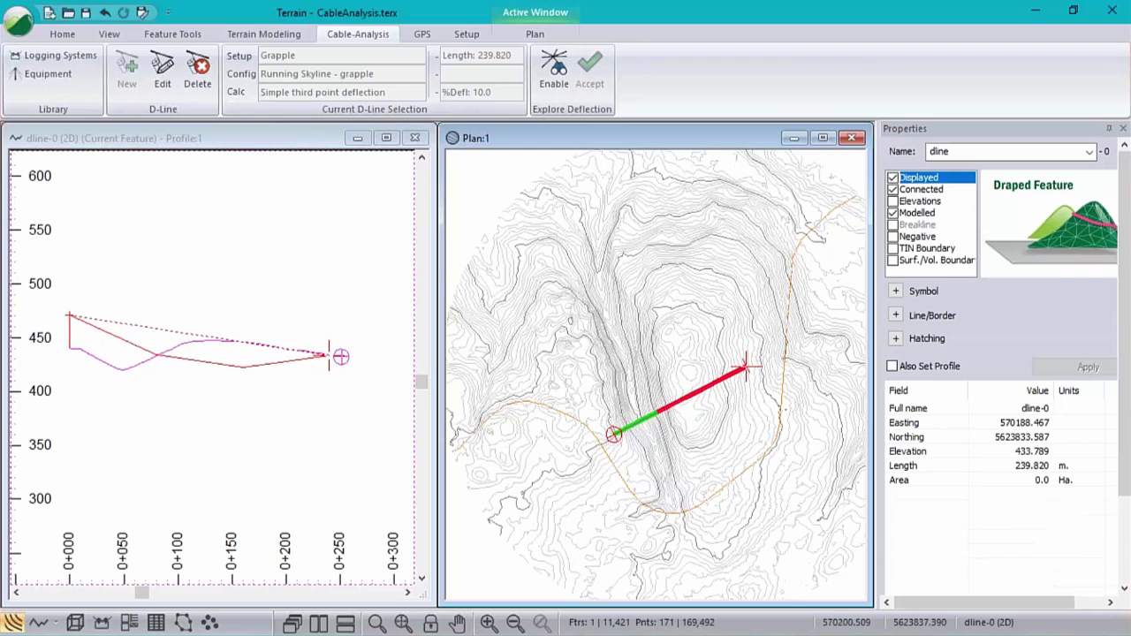
Switch the D-line calculation to minimum deflection given a 20000 lbs load.
{"action": "left_click", "coordinate": [606, 405]}
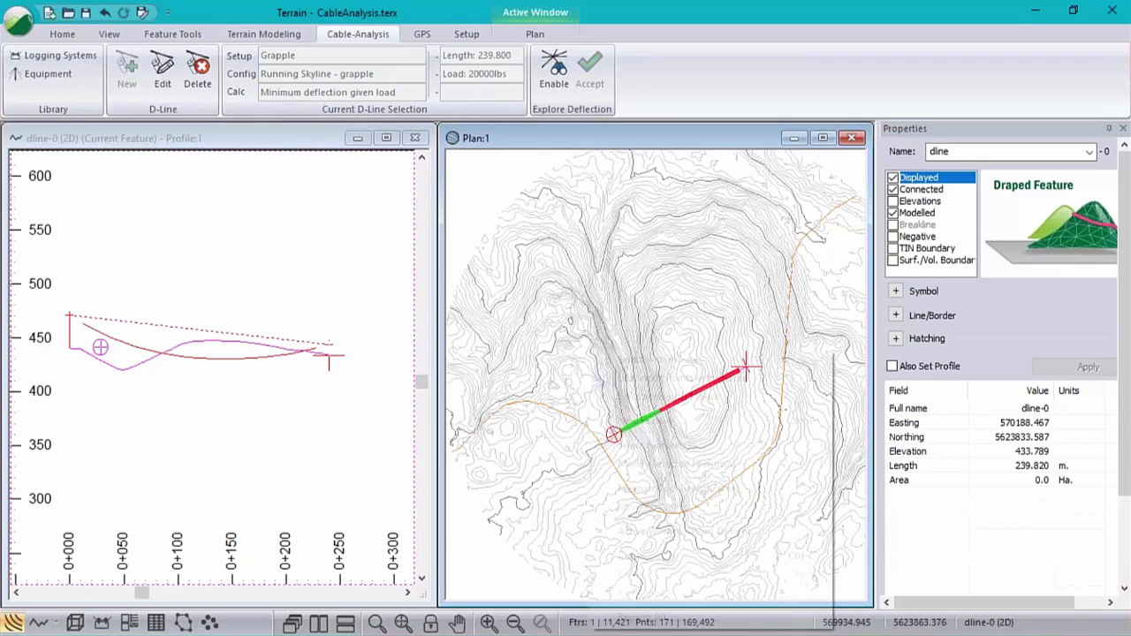
{"action": "right_click", "coordinate": [590, 352]}
{"action": "left_click", "coordinate": [669, 531]}
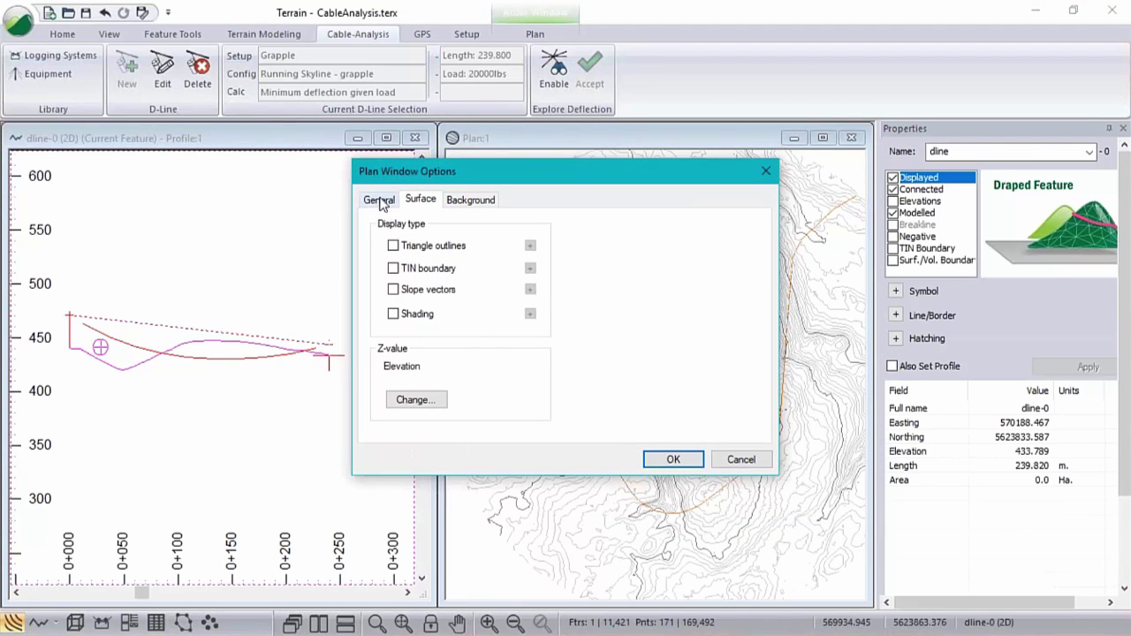
{"action": "left_click", "coordinate": [379, 199]}
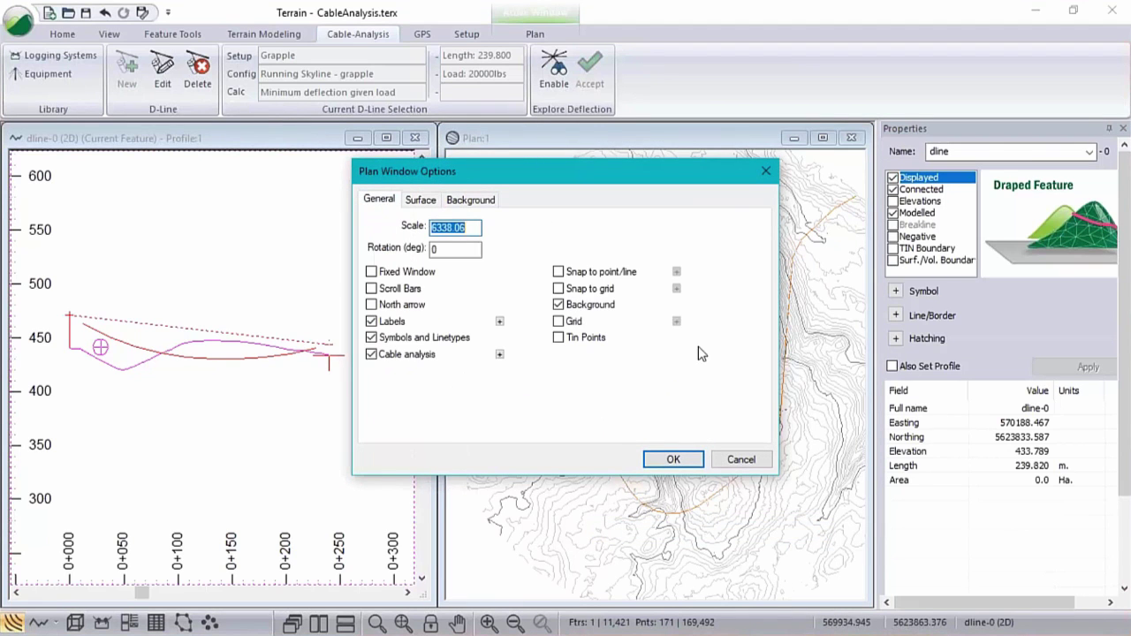
{"action": "left_click", "coordinate": [371, 355]}
{"action": "left_click", "coordinate": [673, 458]}
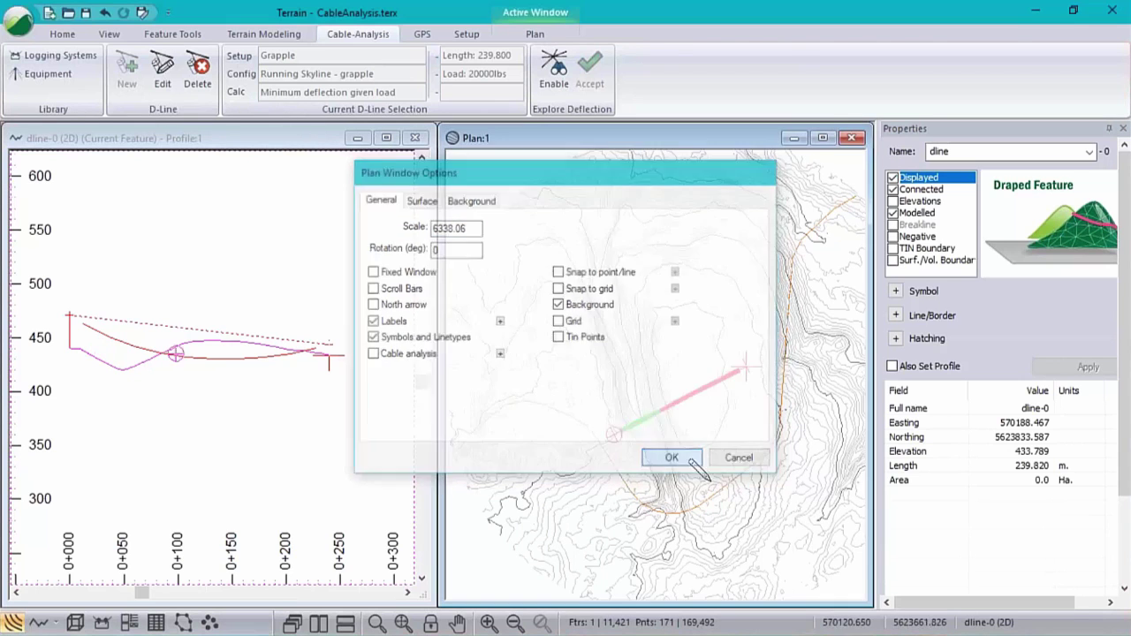
{"action": "left_click", "coordinate": [698, 284]}
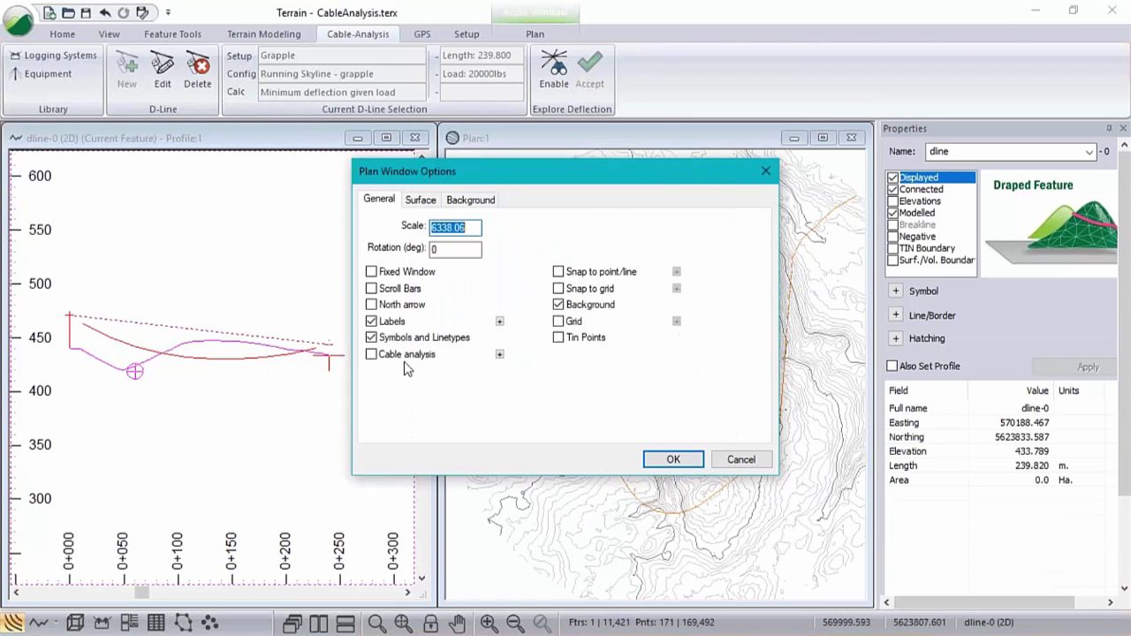
{"action": "left_click", "coordinate": [371, 354]}
{"action": "left_click", "coordinate": [500, 354]}
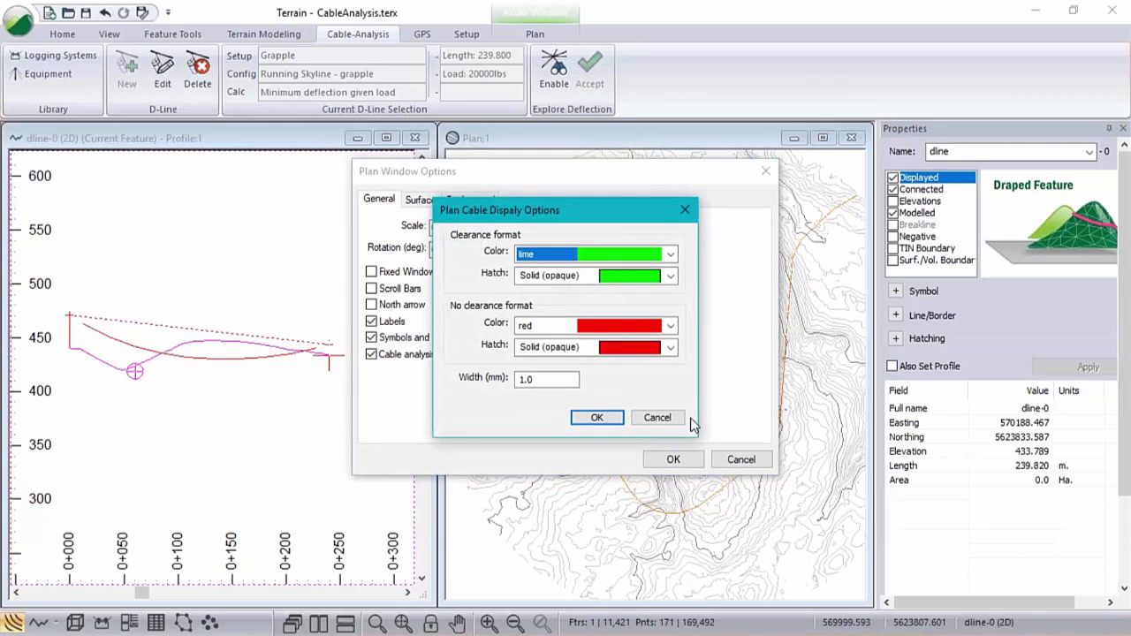
{"action": "left_click", "coordinate": [662, 418]}
Try an automatic tail hold, then fix the cable's tail end at station 0+250 in the profile.
{"action": "left_click", "coordinate": [674, 460]}
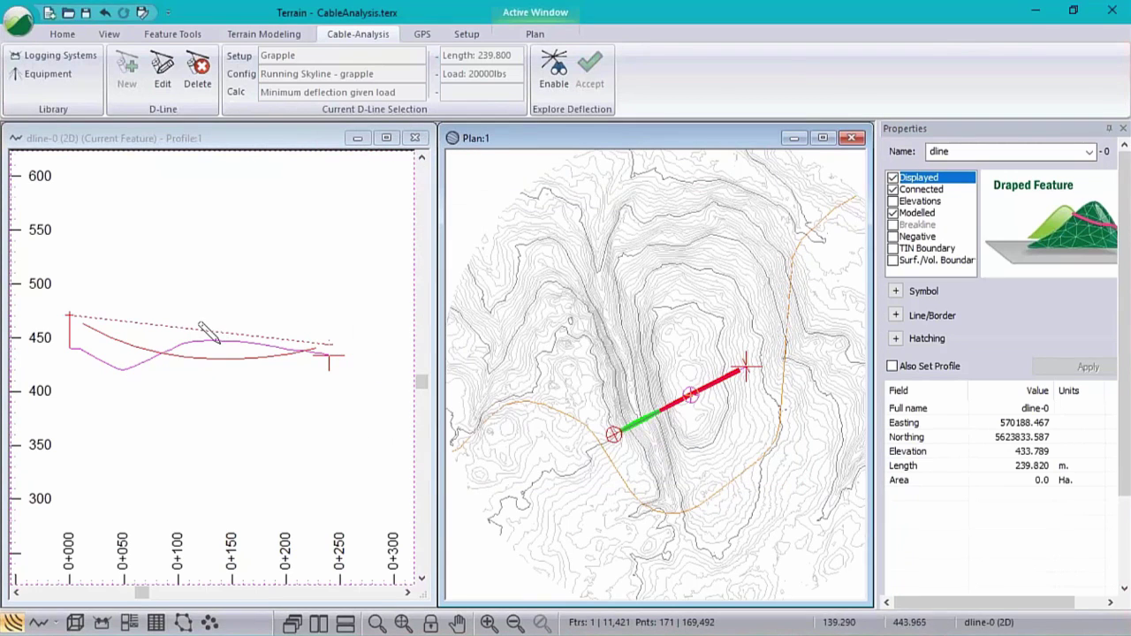
{"action": "left_click", "coordinate": [336, 355]}
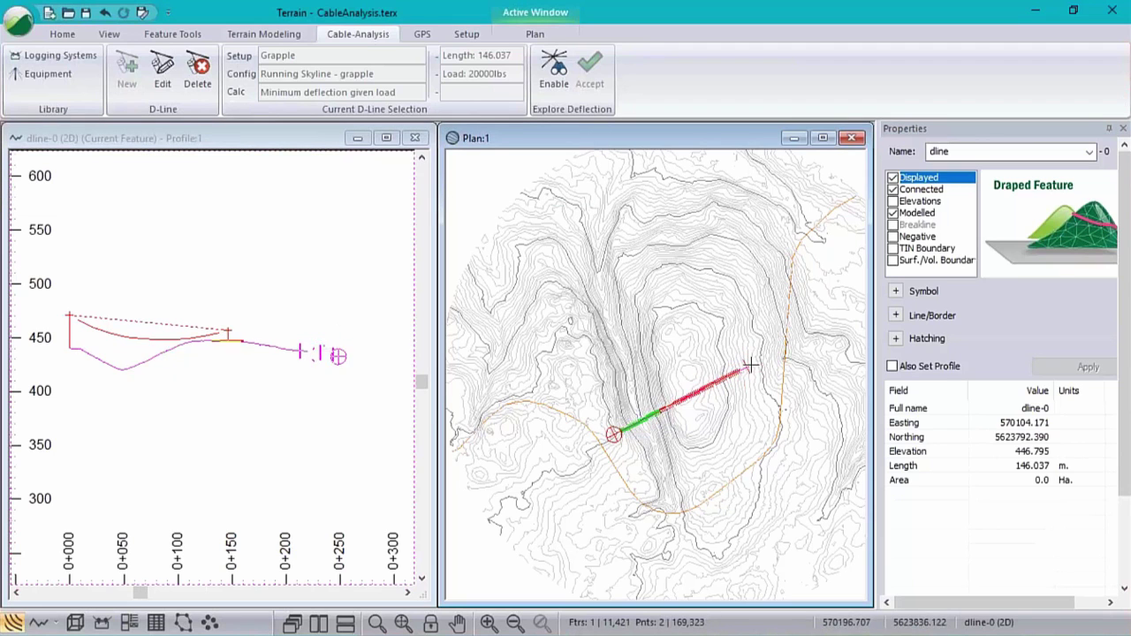
{"action": "left_click", "coordinate": [338, 356]}
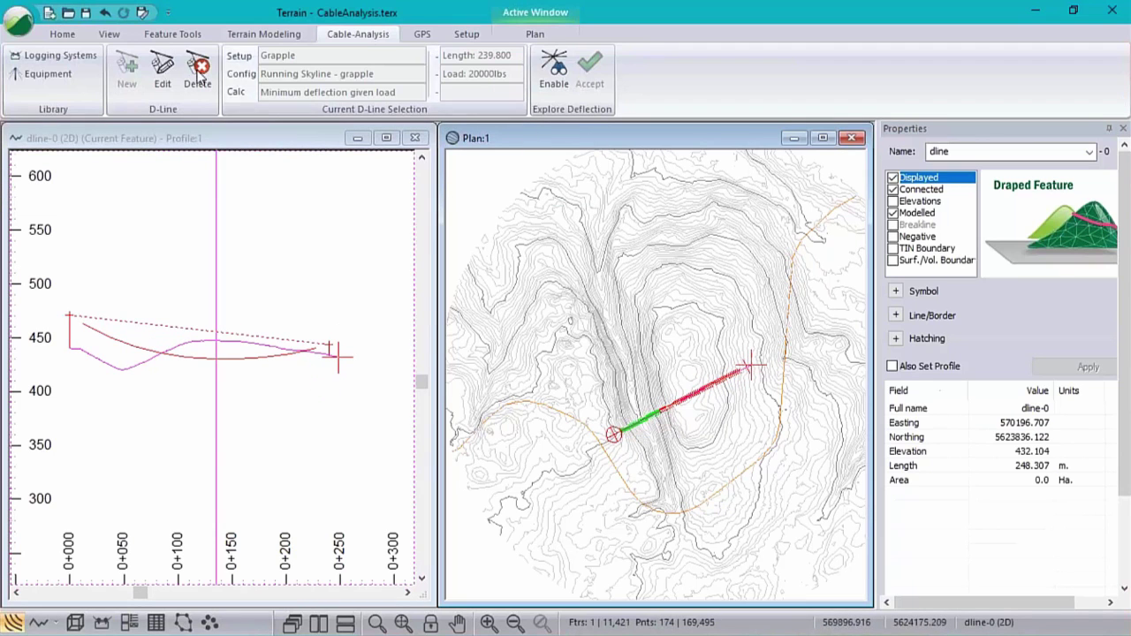
Auto-calculate the tail station in the D-line setup, moving the haulback block to station 161.4.
{"action": "left_click", "coordinate": [163, 76]}
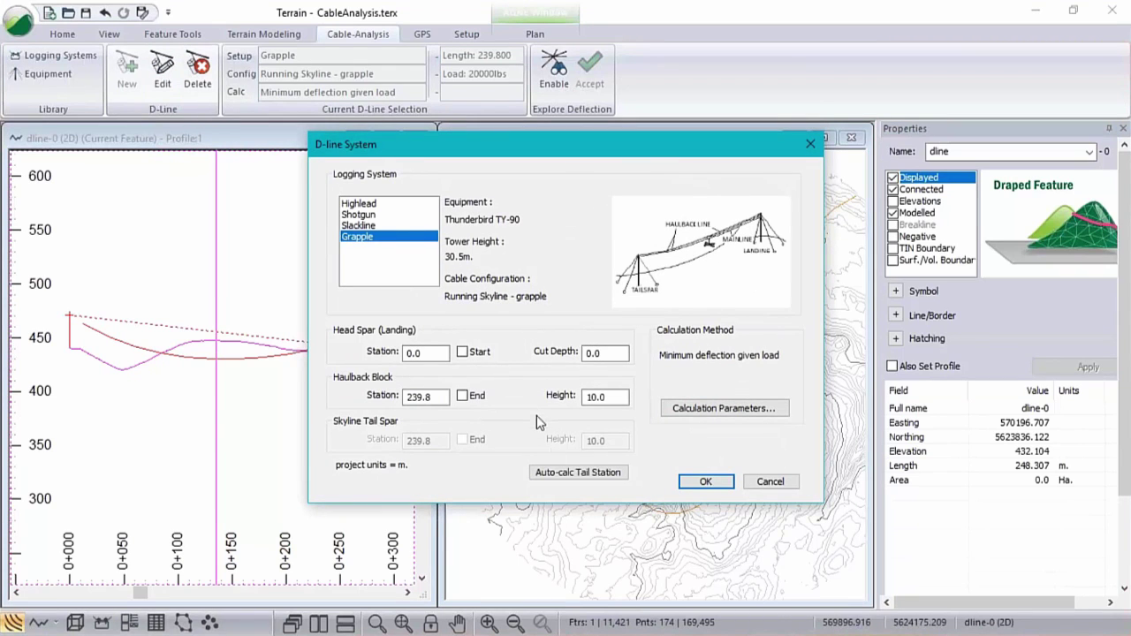
{"action": "left_click", "coordinate": [580, 473]}
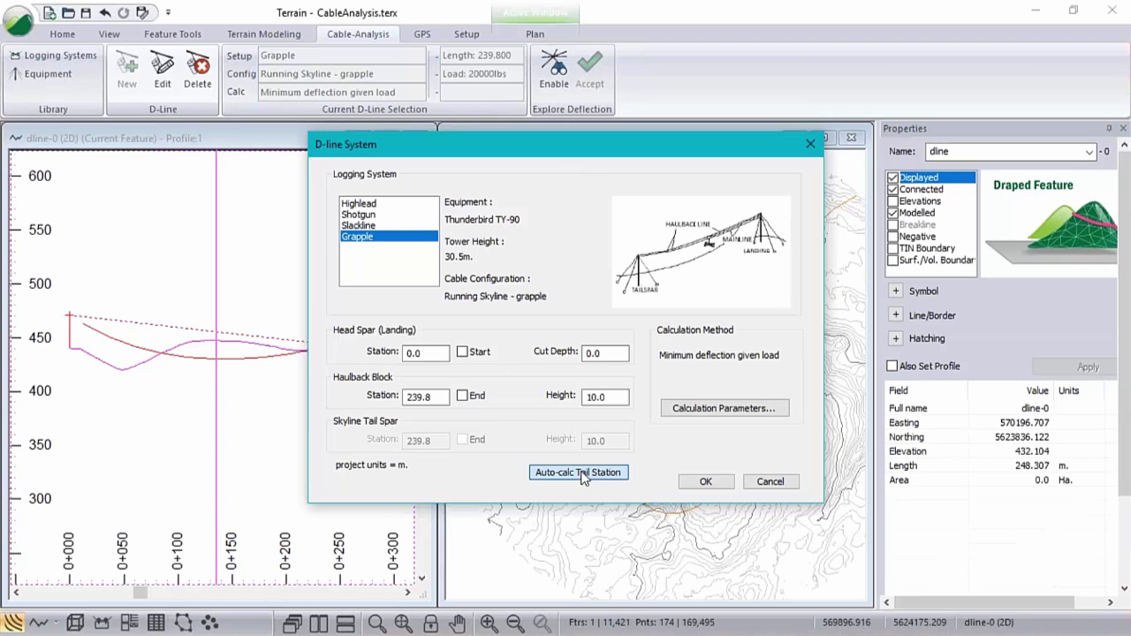
{"action": "left_click", "coordinate": [581, 473]}
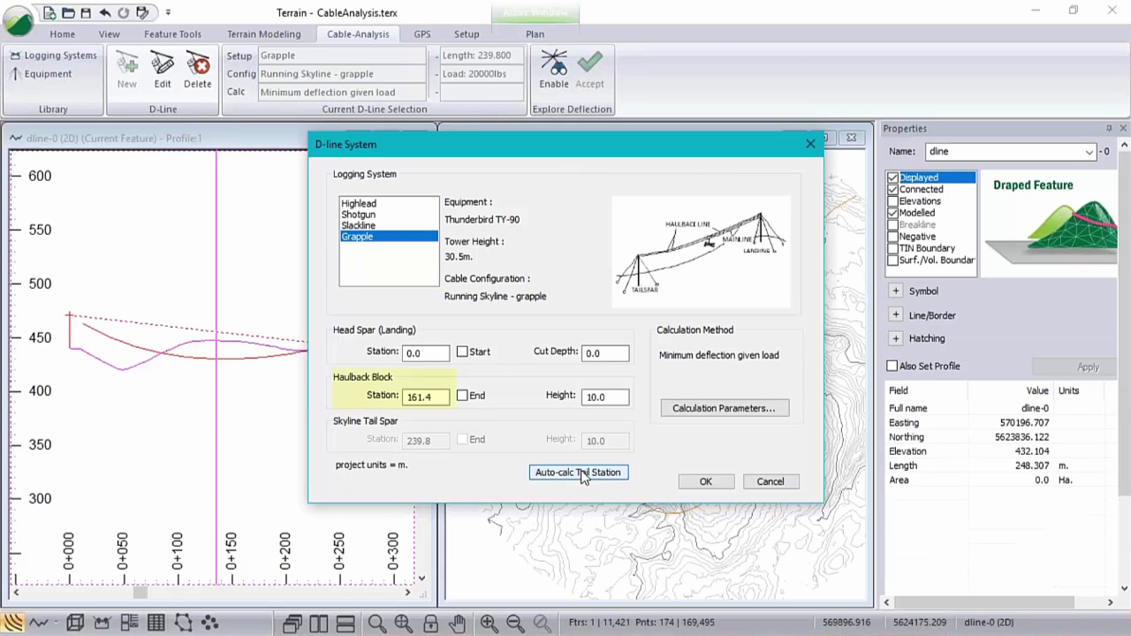
{"action": "double_click", "coordinate": [433, 396]}
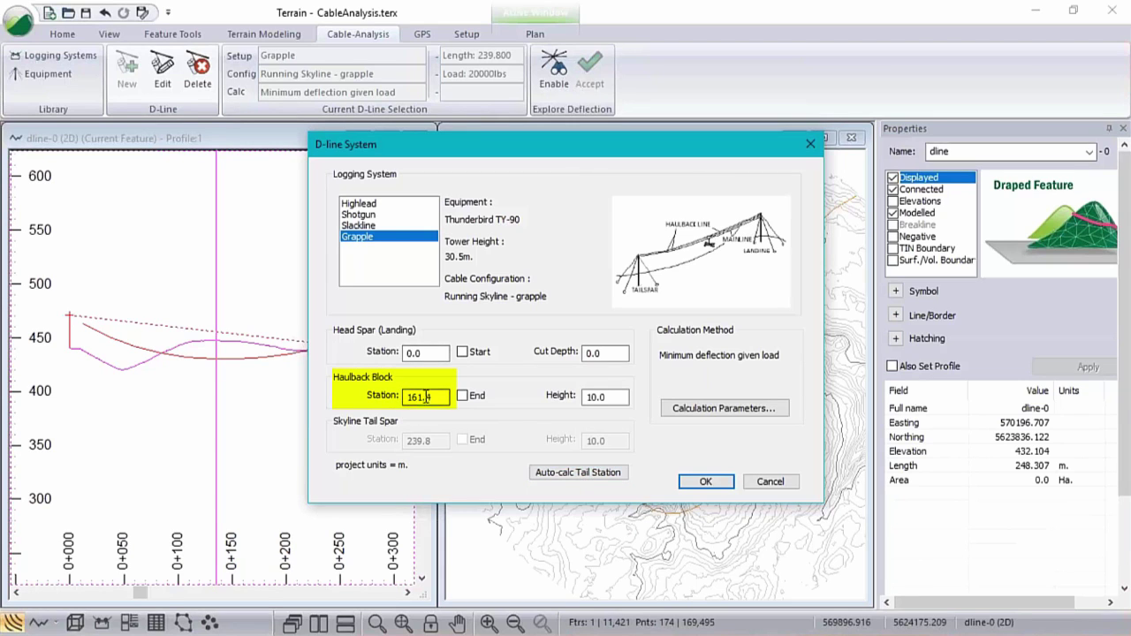
{"action": "left_click", "coordinate": [706, 483]}
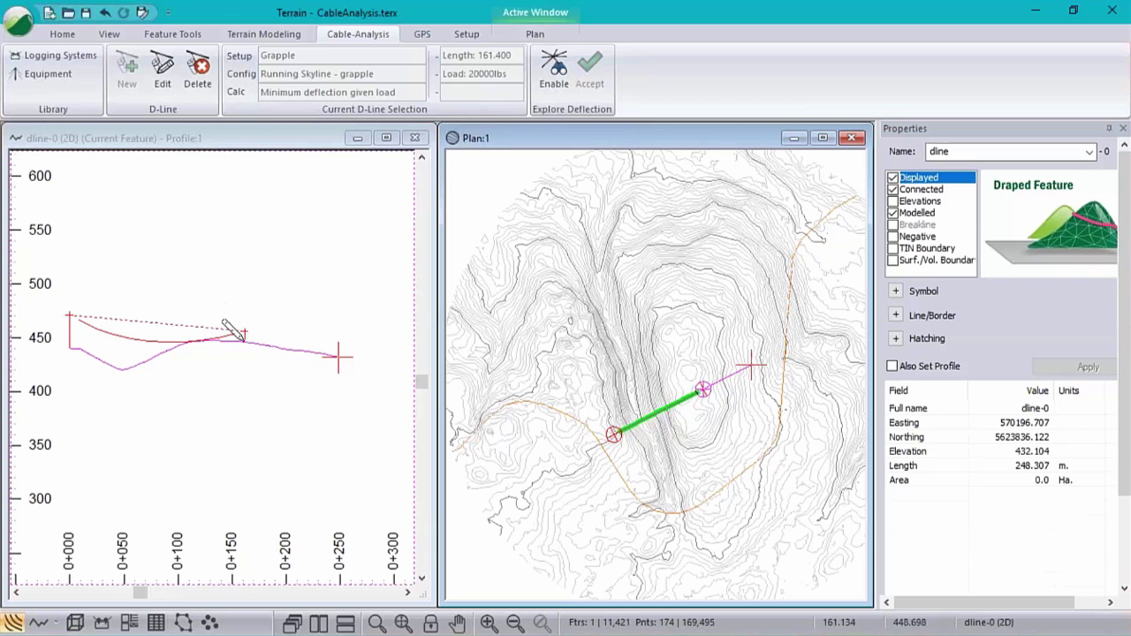
Enable deflection exploring with Slackline, fixed-skyline deflection given load, 200 m lines and 12 radial lines.
{"action": "left_click", "coordinate": [556, 70]}
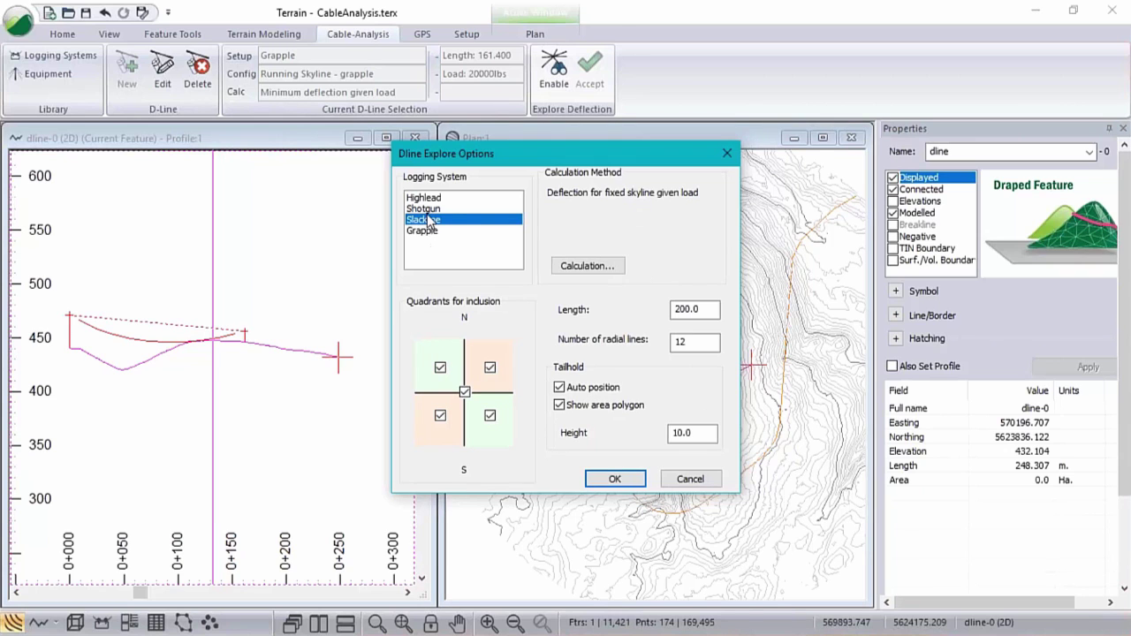
{"action": "left_click", "coordinate": [600, 266]}
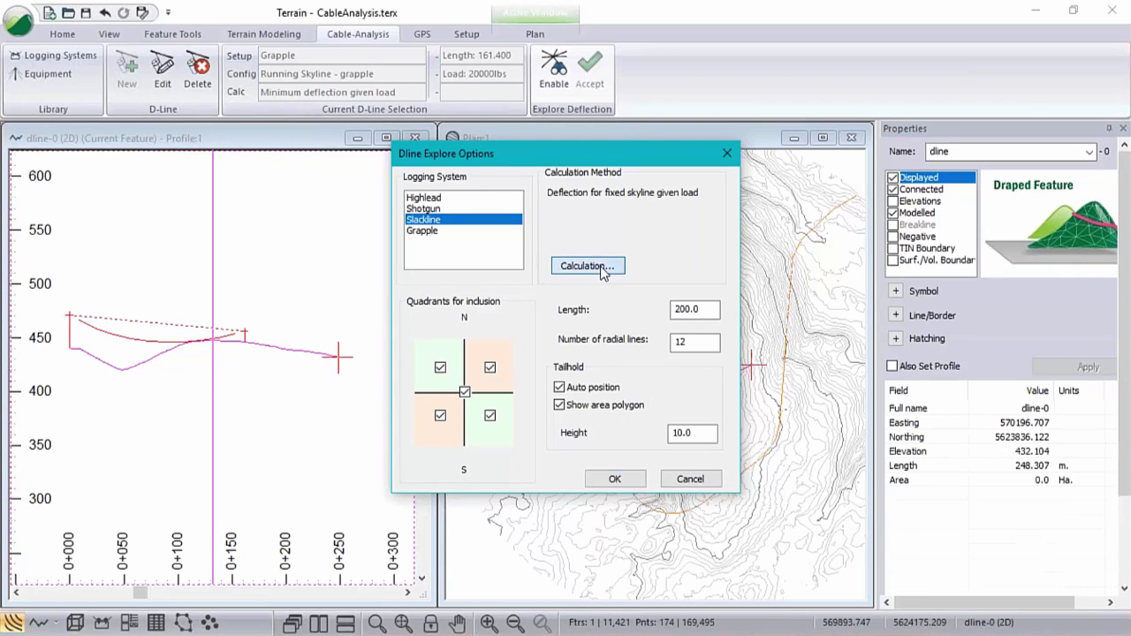
{"action": "left_click_drag", "start_coordinate": [495, 174], "coordinate": [610, 209]}
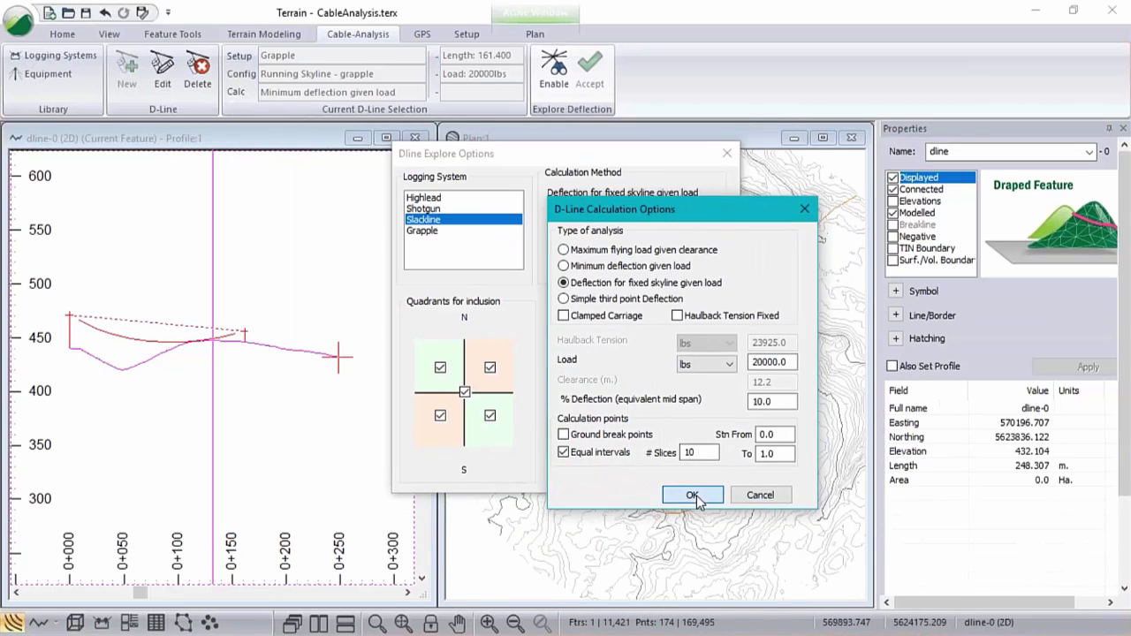
{"action": "left_click", "coordinate": [690, 495]}
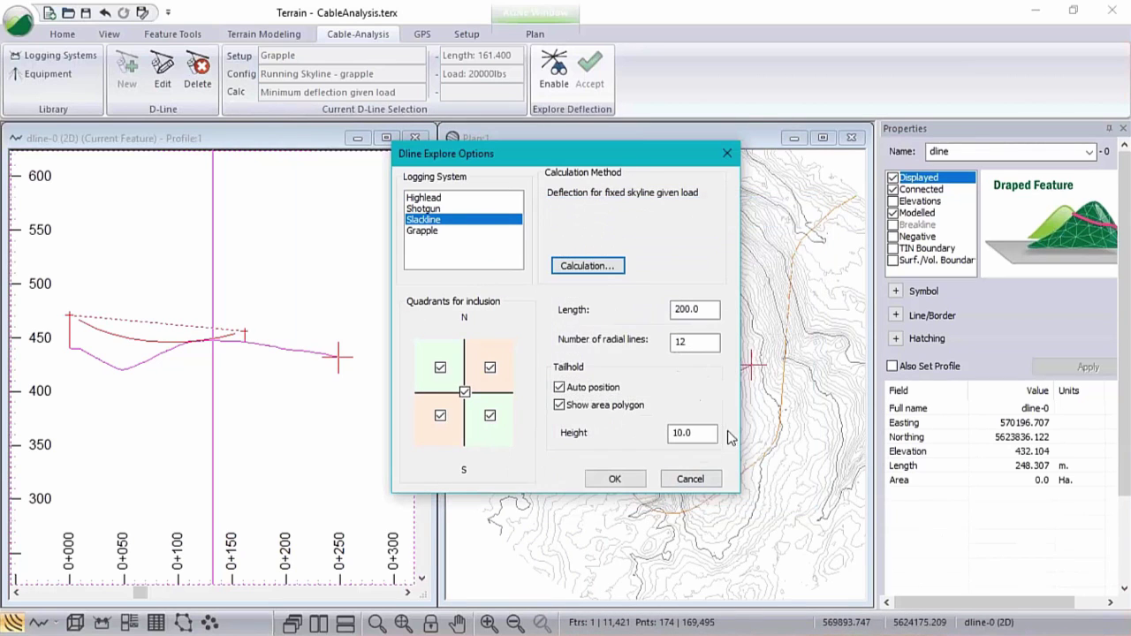
{"action": "double_click", "coordinate": [711, 342]}
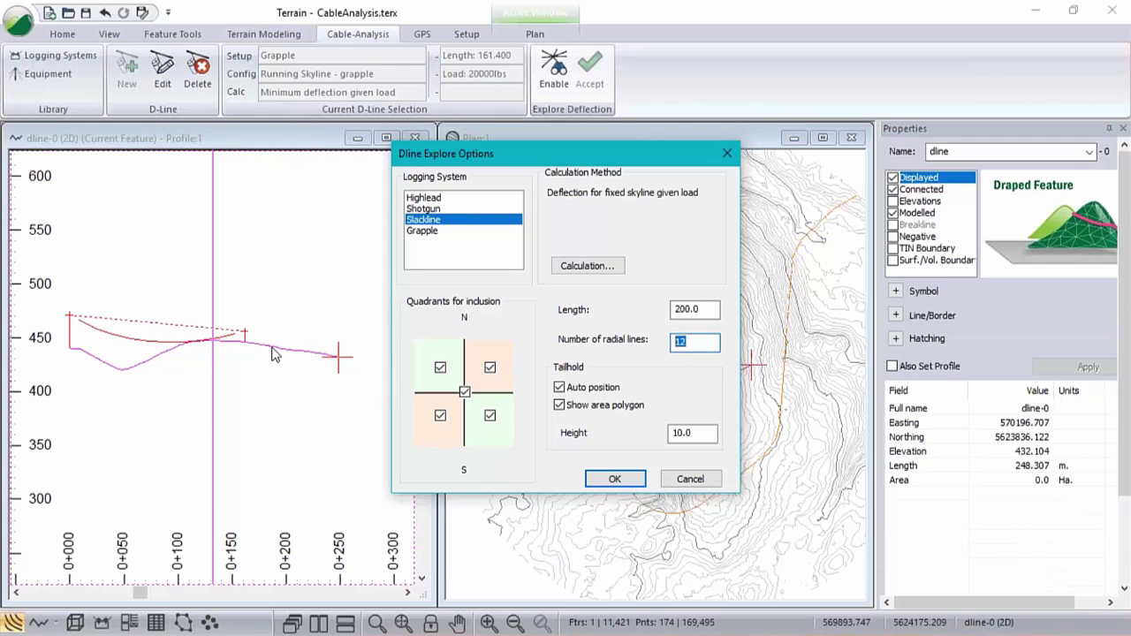
{"action": "left_click", "coordinate": [614, 482]}
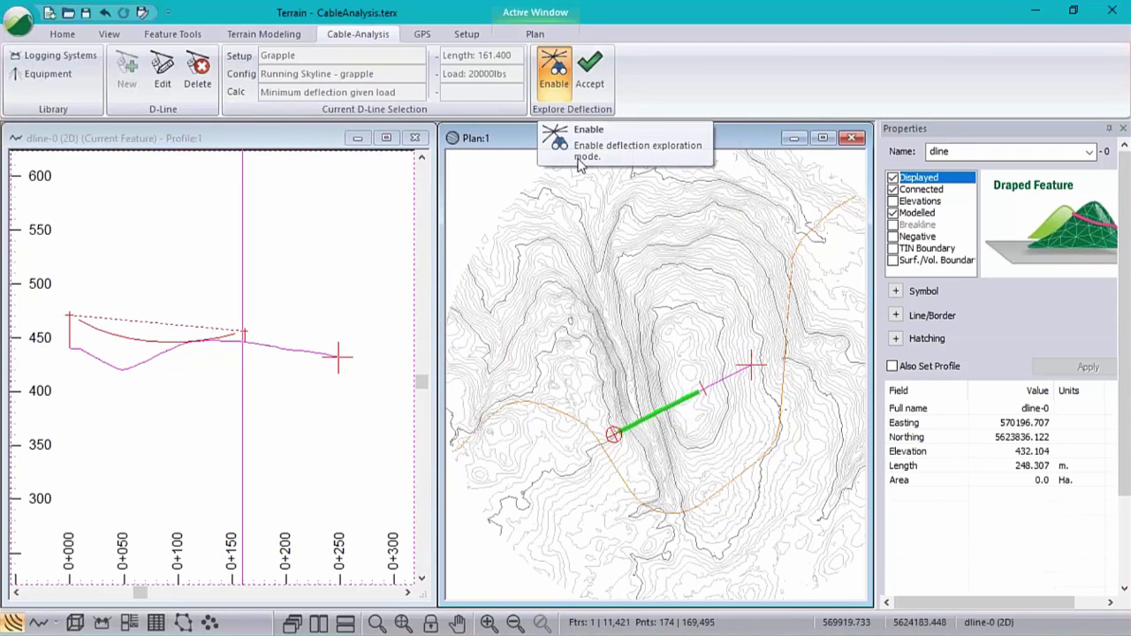
Preview radial lines, then fix a 12-line fan southeast of the cable covering 6.8 ha.
{"action": "left_click", "coordinate": [666, 332]}
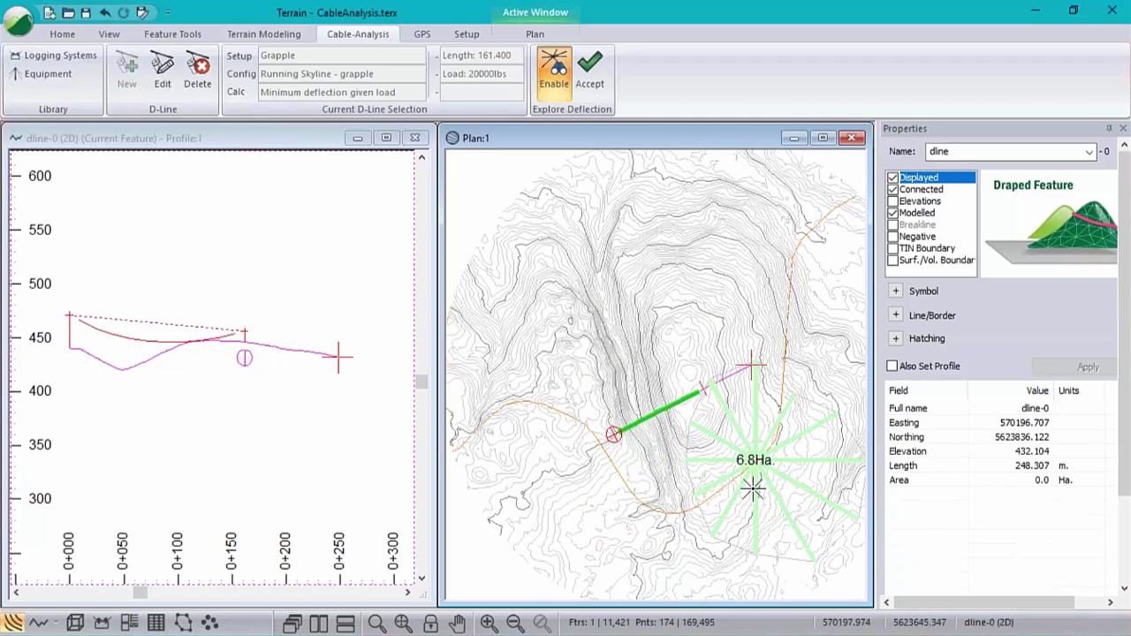
{"action": "left_click", "coordinate": [752, 489]}
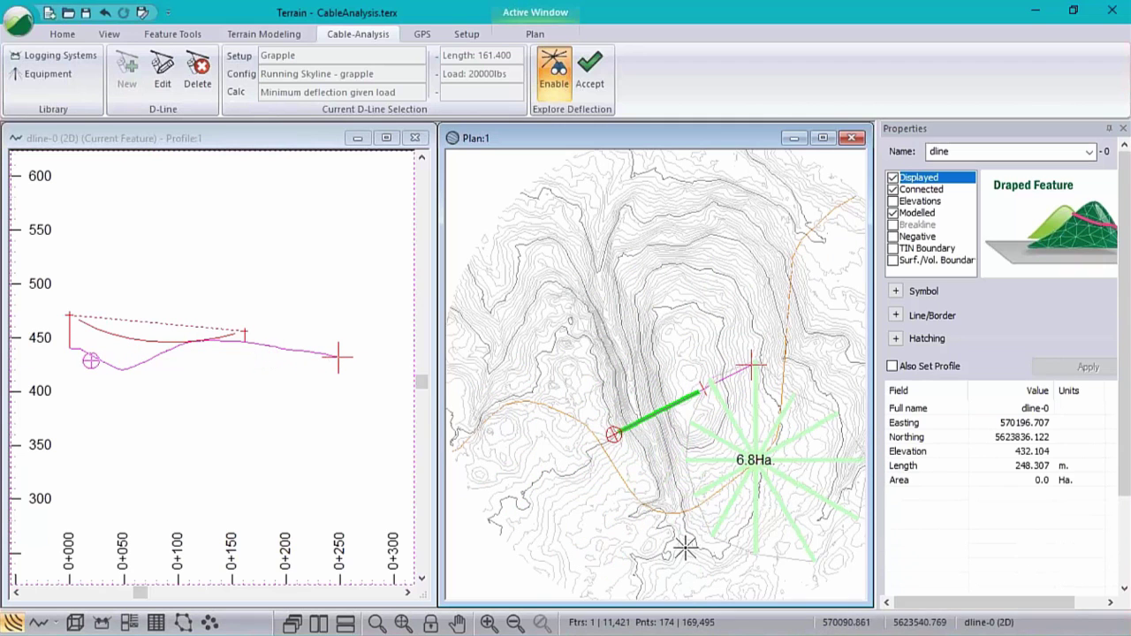
Accept the radial D-lines, make DL_Explore-5 current, and open the Profile Window Options.
{"action": "left_click", "coordinate": [592, 86]}
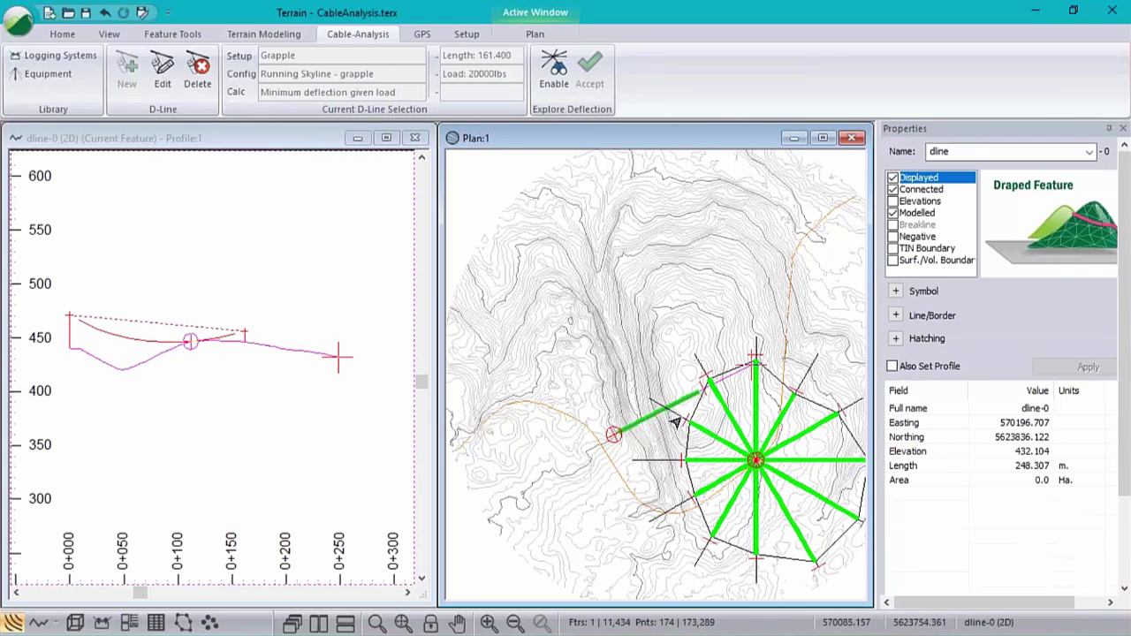
{"action": "left_click", "coordinate": [750, 446]}
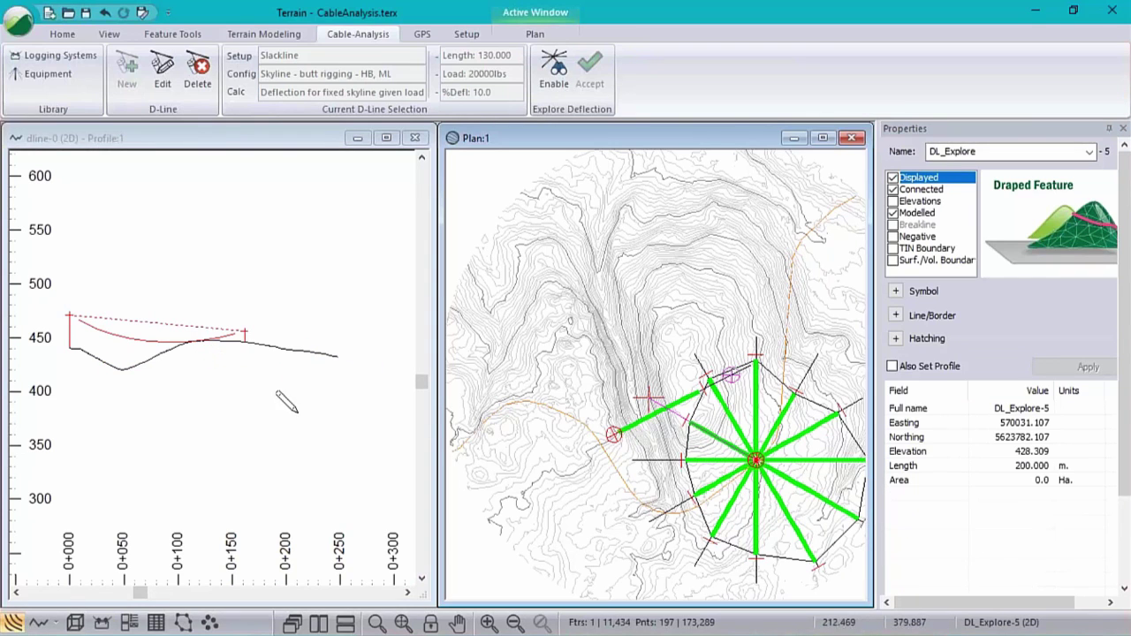
{"action": "right_click", "coordinate": [226, 326]}
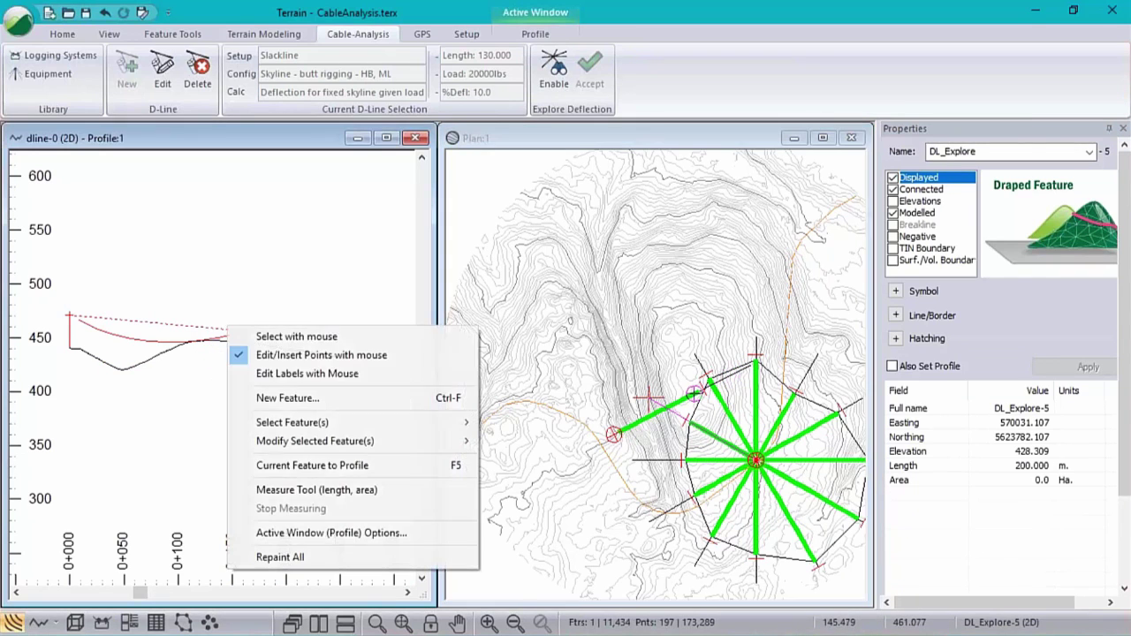
{"action": "left_click", "coordinate": [286, 533]}
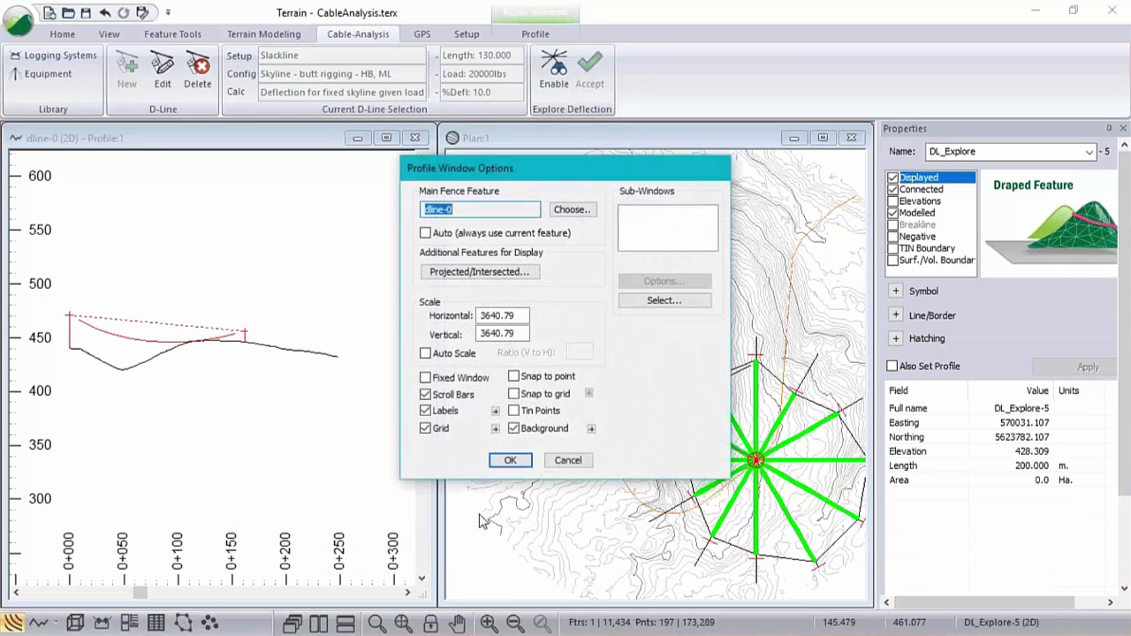
Set the profile to follow the current feature automatically and open the Cable Data window's options.
{"action": "left_click", "coordinate": [425, 233]}
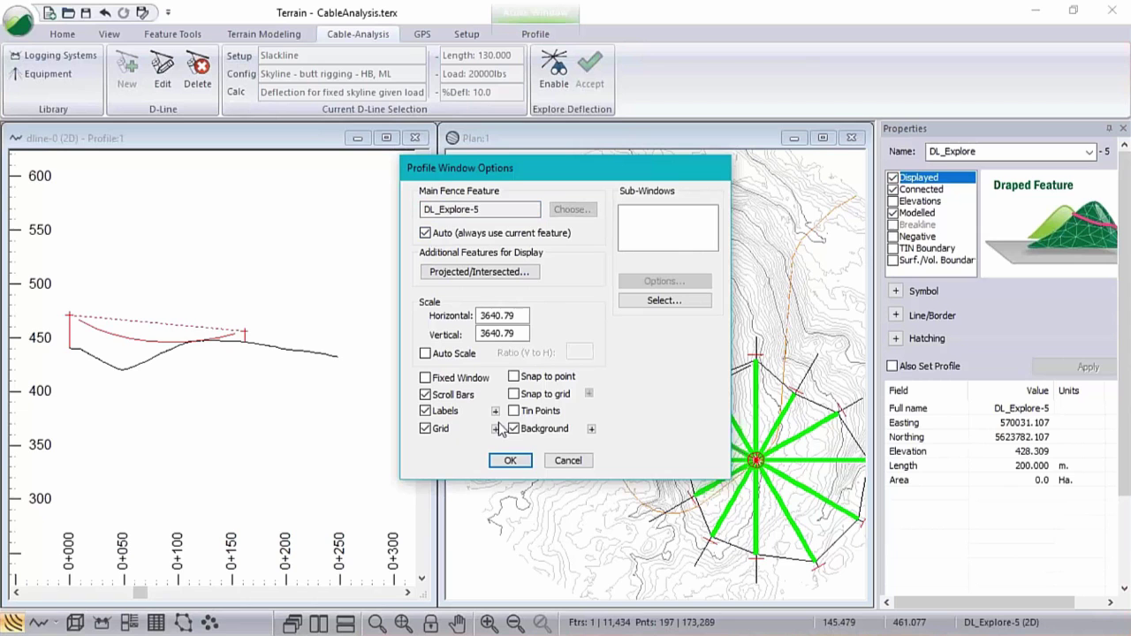
{"action": "left_click", "coordinate": [510, 460]}
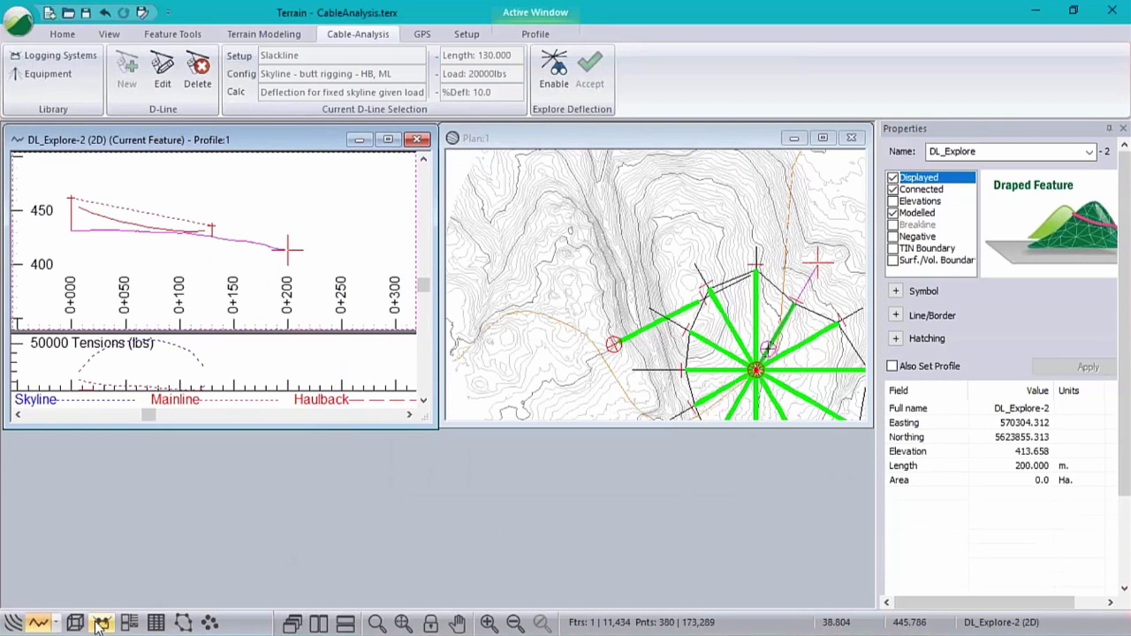
{"action": "left_click", "coordinate": [100, 624]}
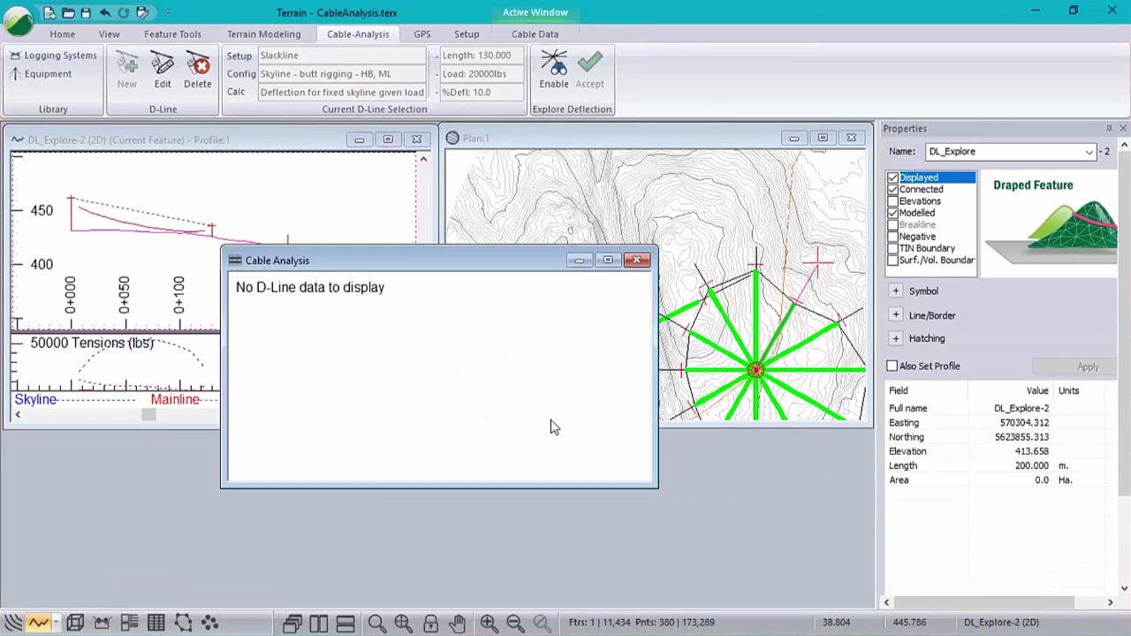
{"action": "right_click", "coordinate": [397, 361]}
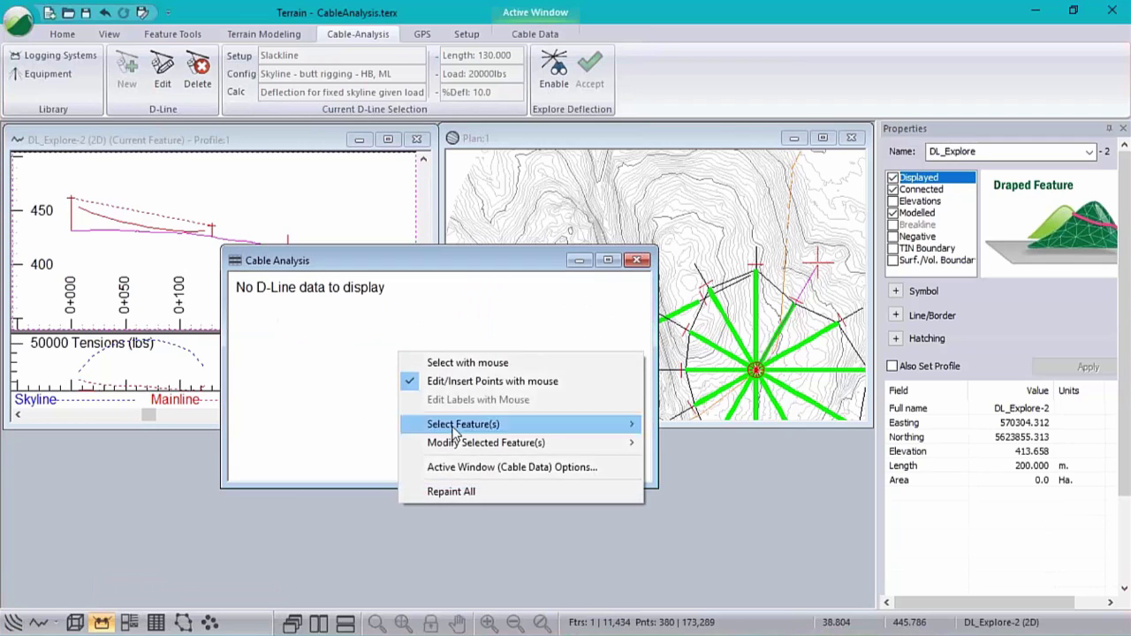
{"action": "left_click", "coordinate": [481, 468]}
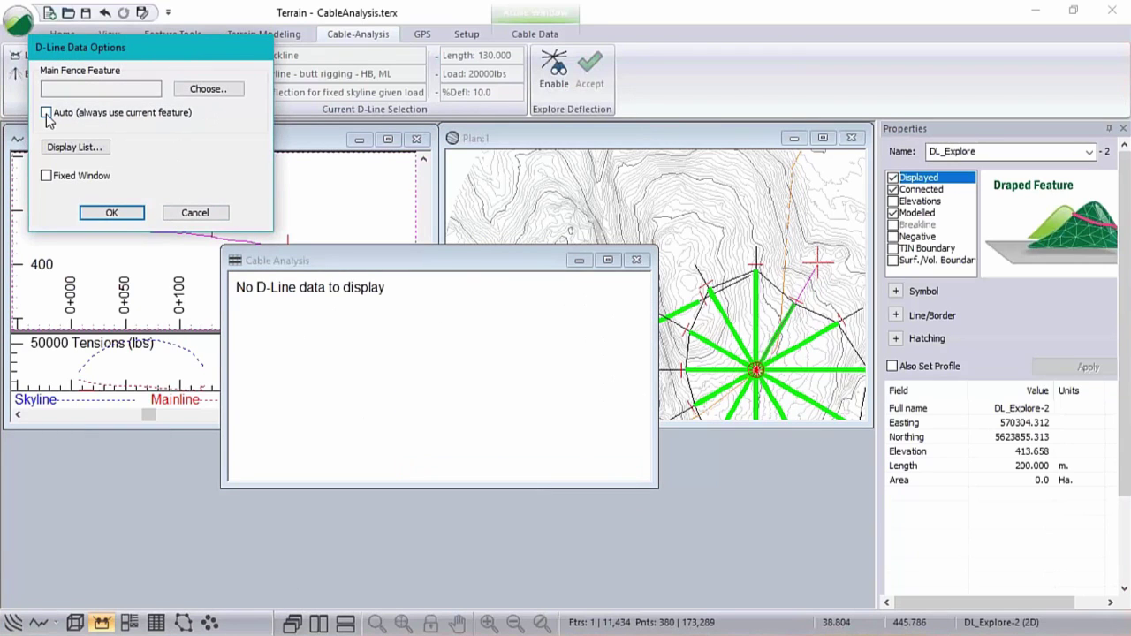
Set the cable table to Auto and list Mainline T, Skyline HS T, Haulback T and Car Clear.
{"action": "left_click", "coordinate": [47, 113]}
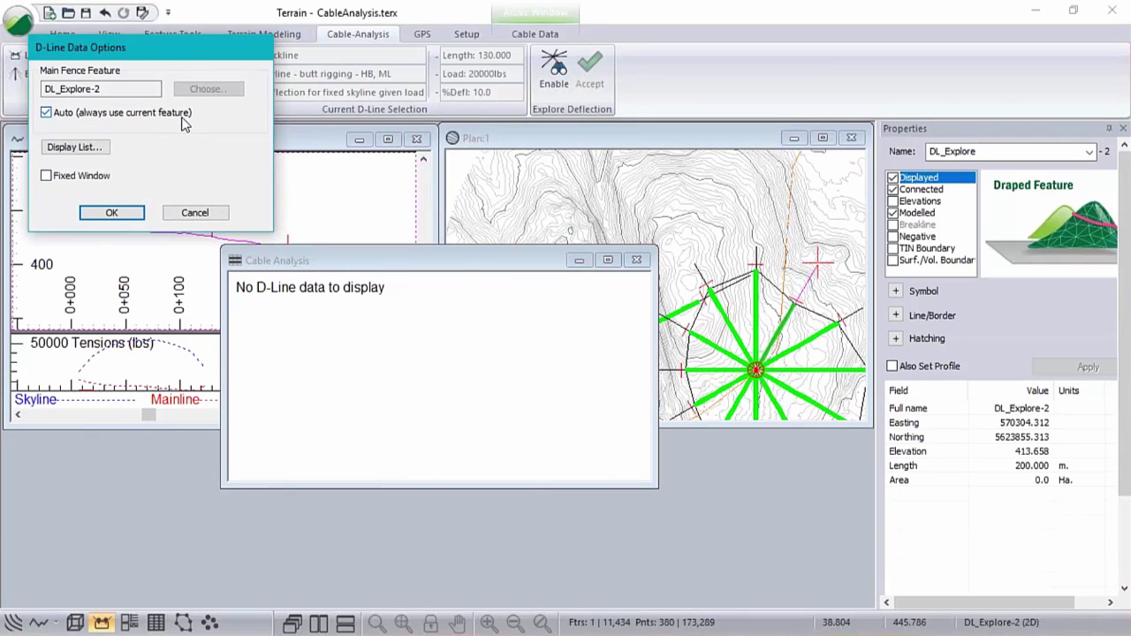
{"action": "left_click", "coordinate": [74, 146]}
{"action": "double_click", "coordinate": [84, 121]}
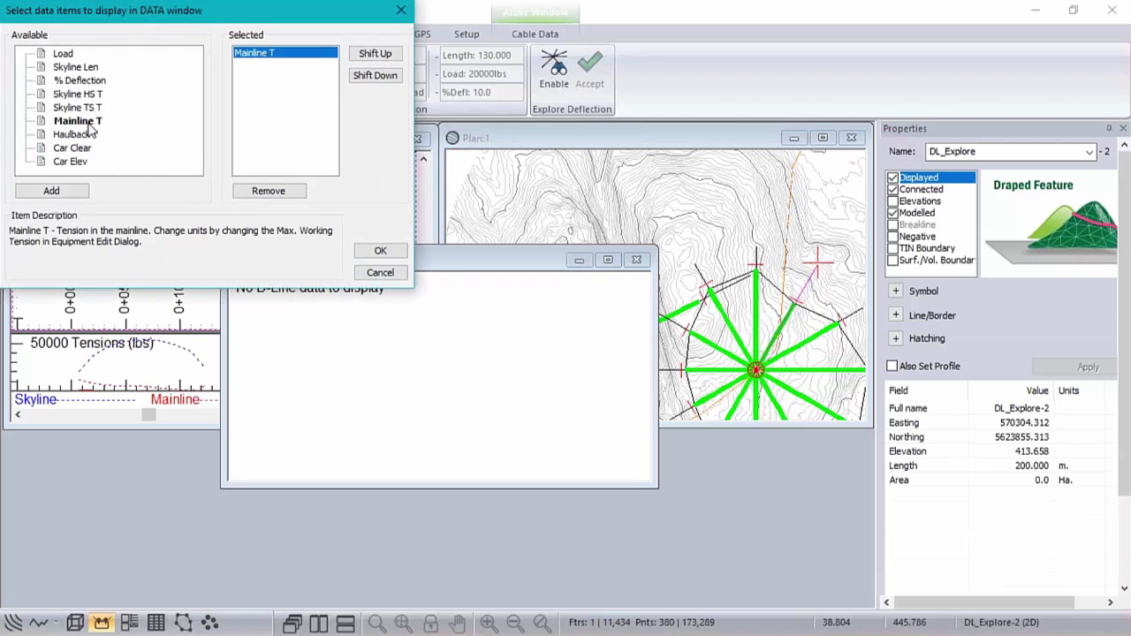
{"action": "double_click", "coordinate": [78, 94]}
{"action": "double_click", "coordinate": [79, 134]}
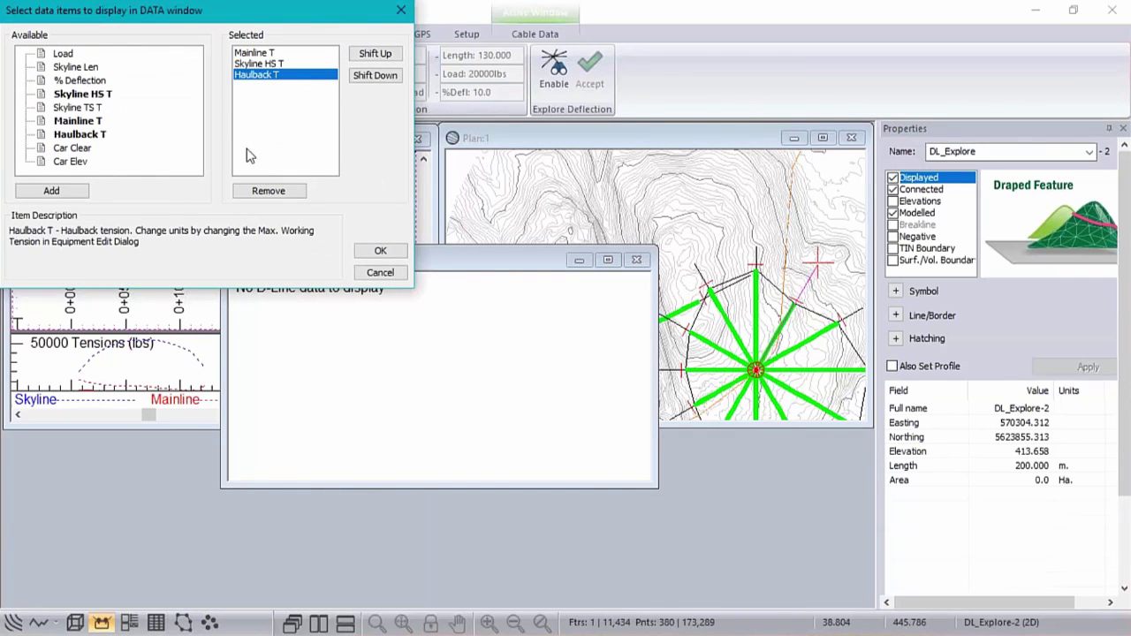
{"action": "double_click", "coordinate": [71, 148]}
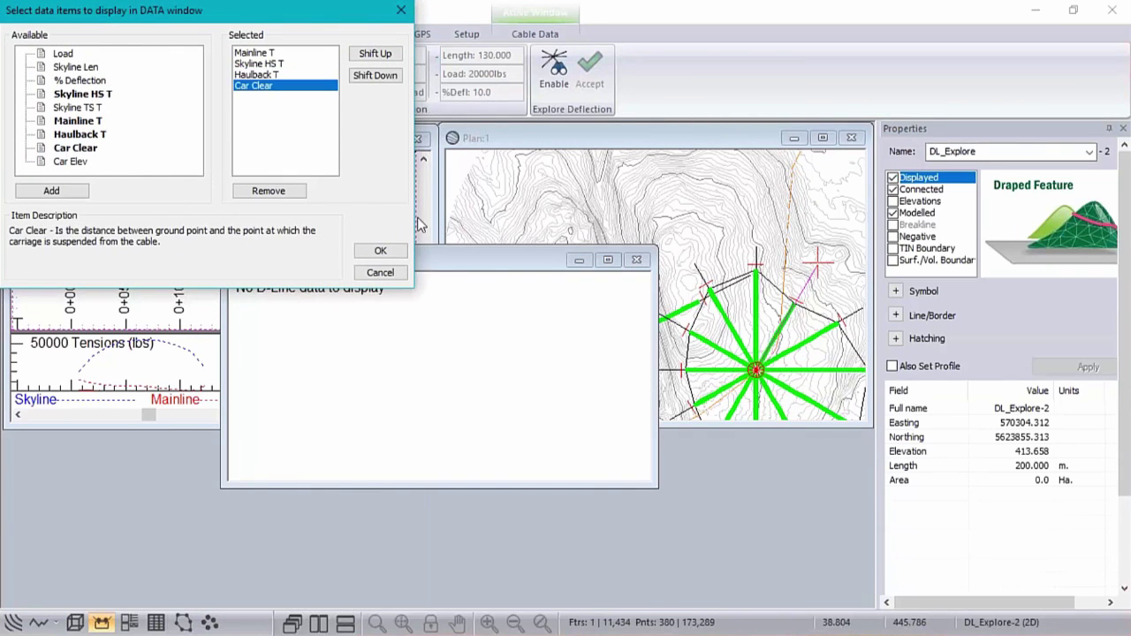
{"action": "left_click", "coordinate": [379, 251]}
Dock the cable table below the profile, make DL_Explore-5 current, then deselect all D-lines.
{"action": "left_click", "coordinate": [111, 212]}
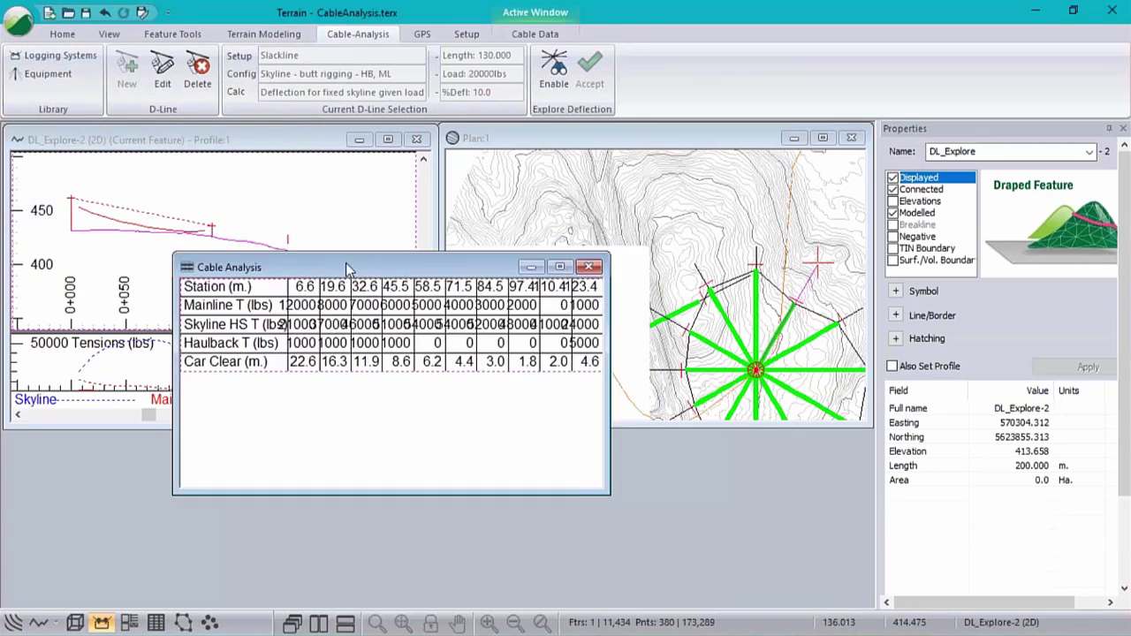
{"action": "left_click_drag", "start_coordinate": [346, 265], "coordinate": [192, 375]}
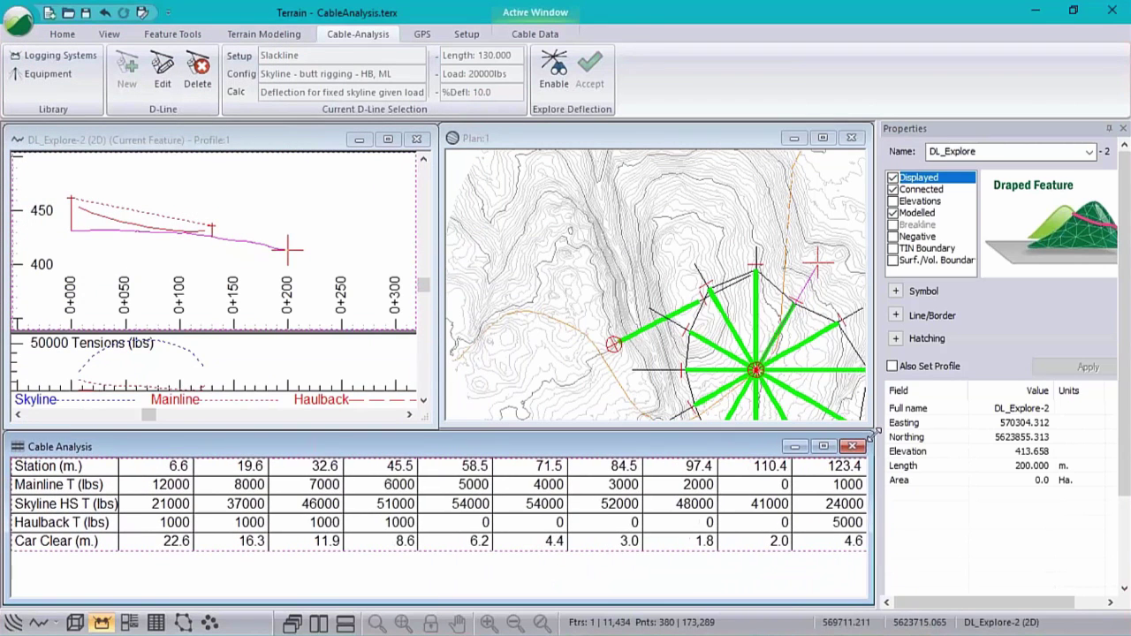
{"action": "left_click", "coordinate": [664, 311]}
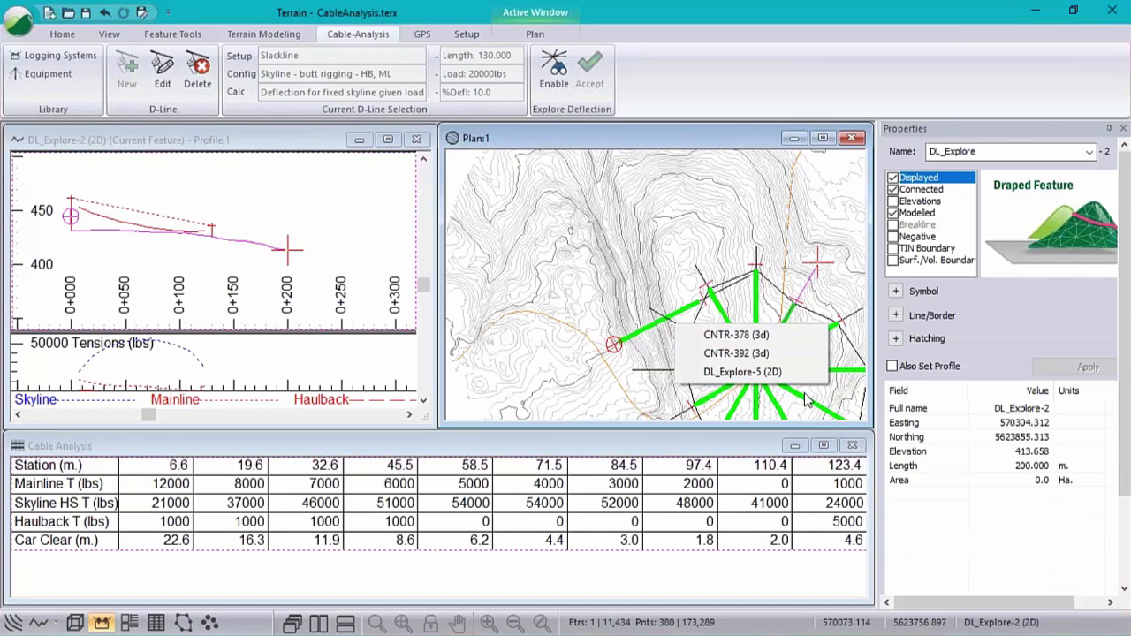
{"action": "left_click", "coordinate": [744, 371]}
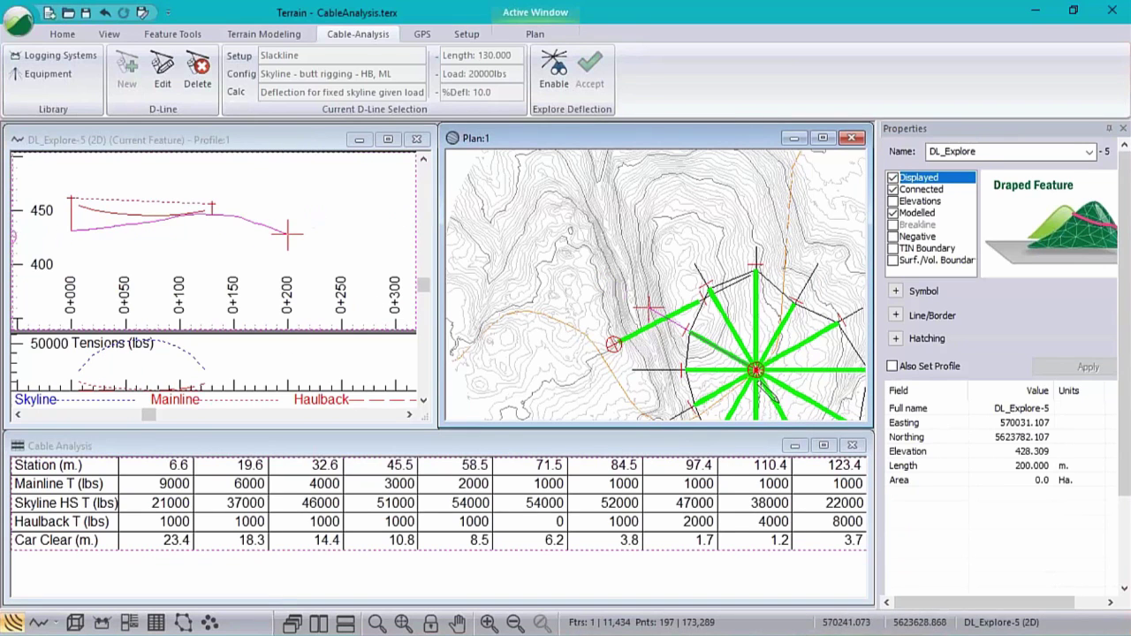
{"action": "left_click_drag", "start_coordinate": [781, 394], "coordinate": [672, 304]}
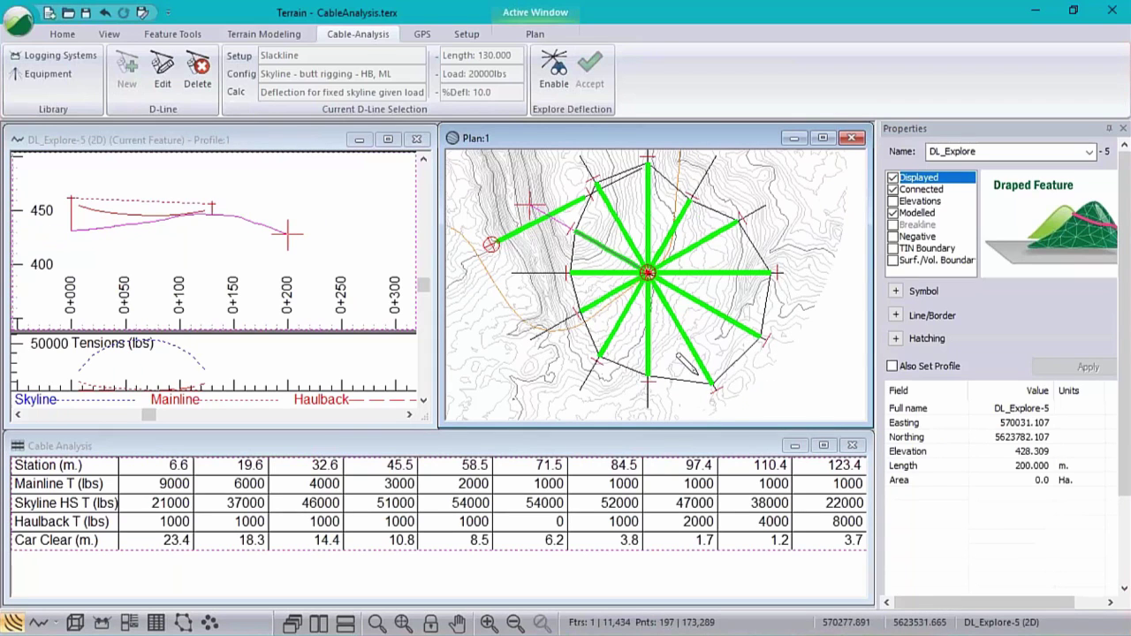
{"action": "scroll", "coordinate": [650, 277], "scroll_direction": "up", "scroll_amount": 3}
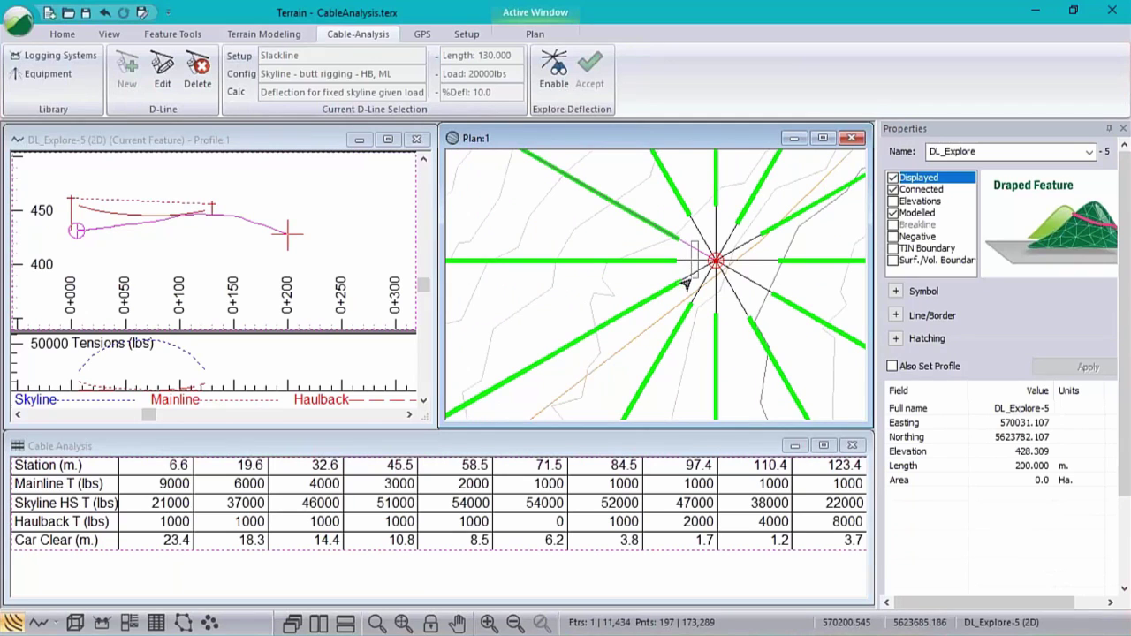
{"action": "left_click", "coordinate": [691, 263]}
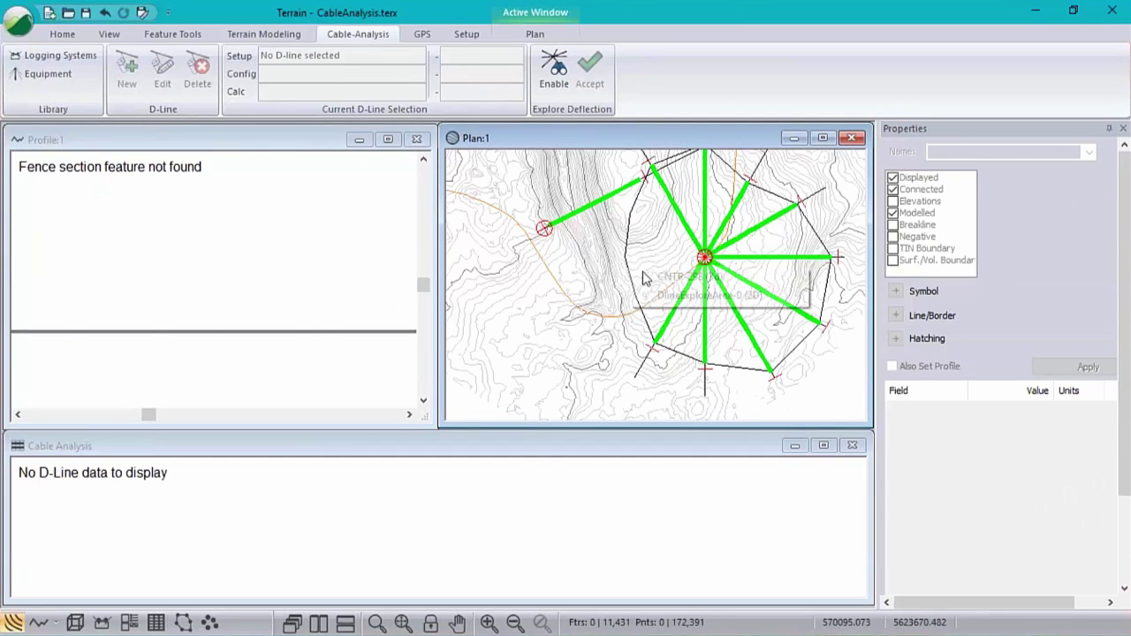
Add a new entry named NewSetup in the Logging Systems library.
{"action": "left_click", "coordinate": [694, 299]}
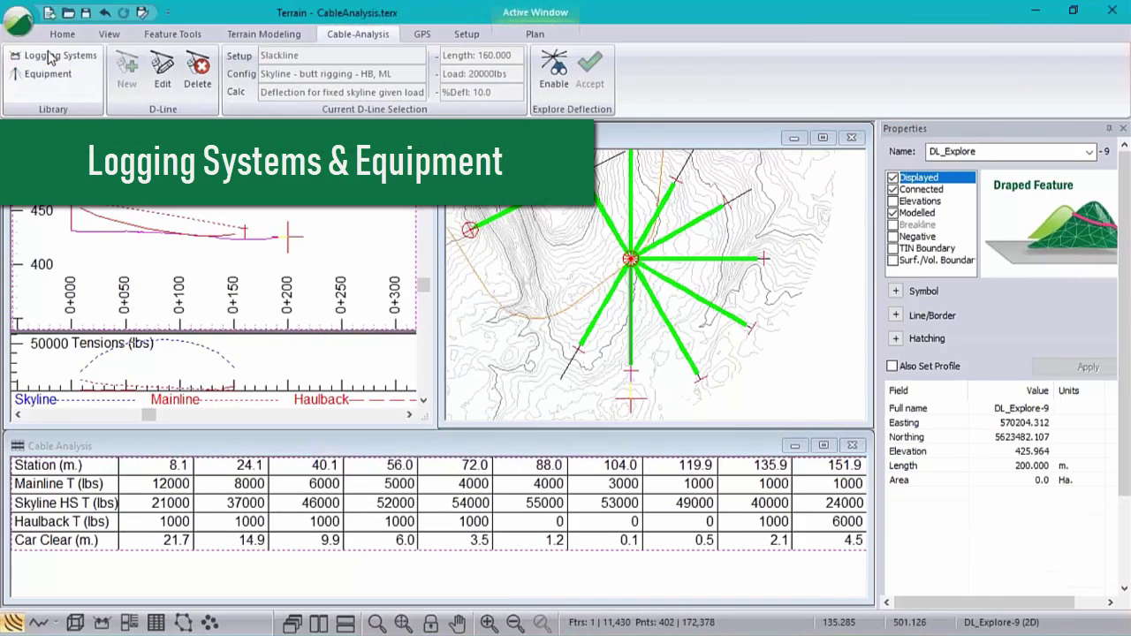
{"action": "left_click", "coordinate": [51, 55]}
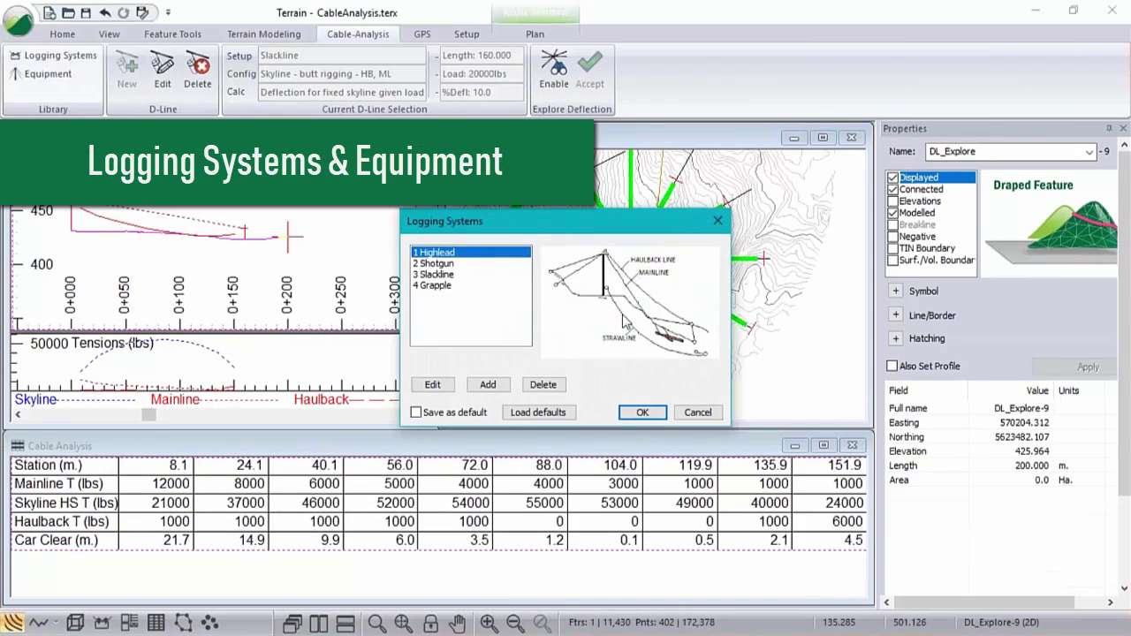
{"action": "left_click", "coordinate": [488, 385]}
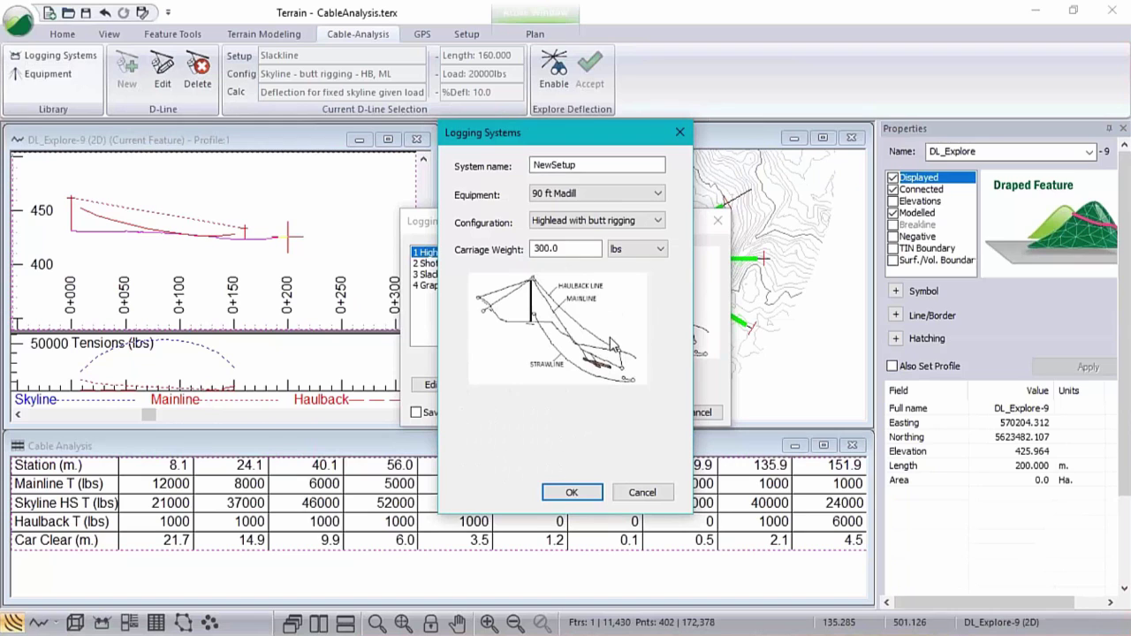
{"action": "double_click", "coordinate": [583, 163]}
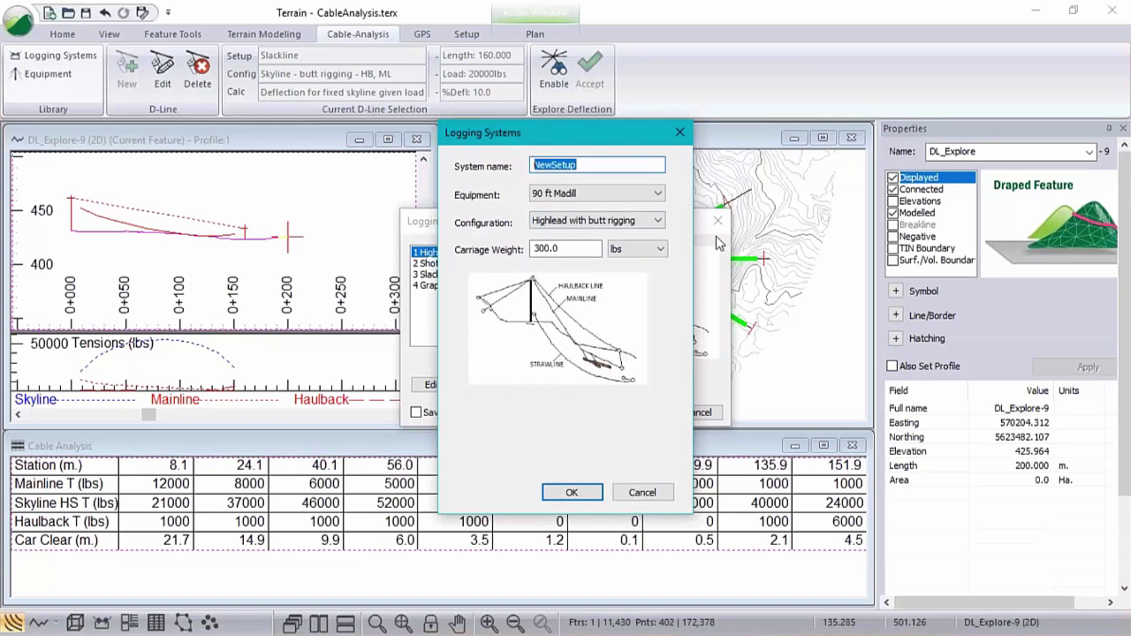
Give NewSetup NewEquipment and Skyline - butt rigging - HB, ML configuration, and save as default.
{"action": "left_click", "coordinate": [657, 194]}
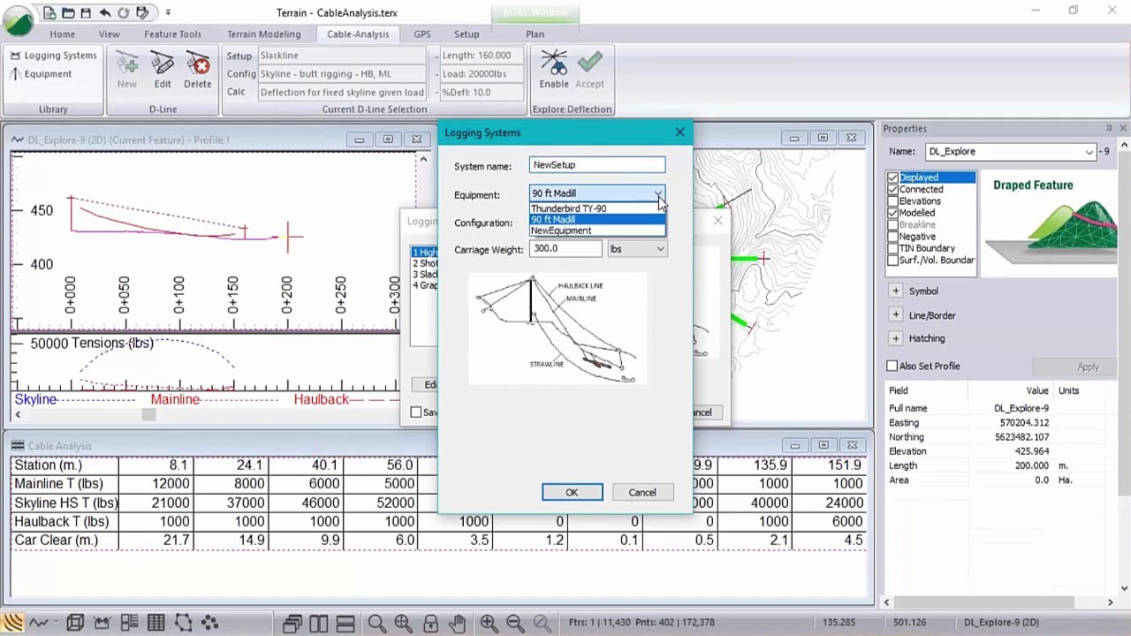
{"action": "left_click", "coordinate": [560, 231]}
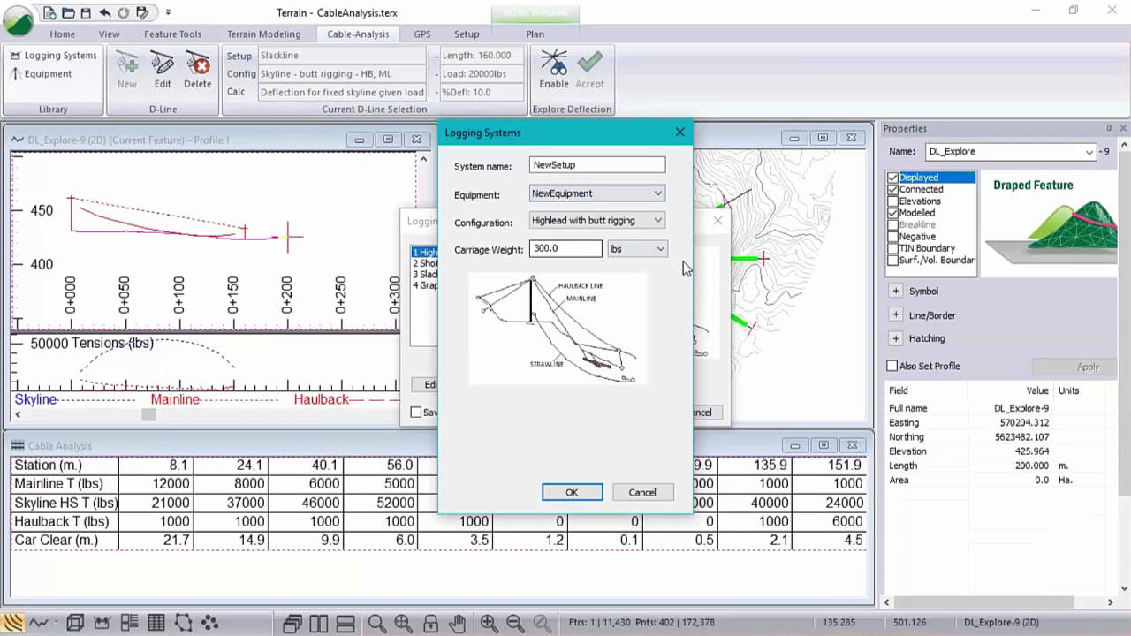
{"action": "left_click", "coordinate": [658, 222]}
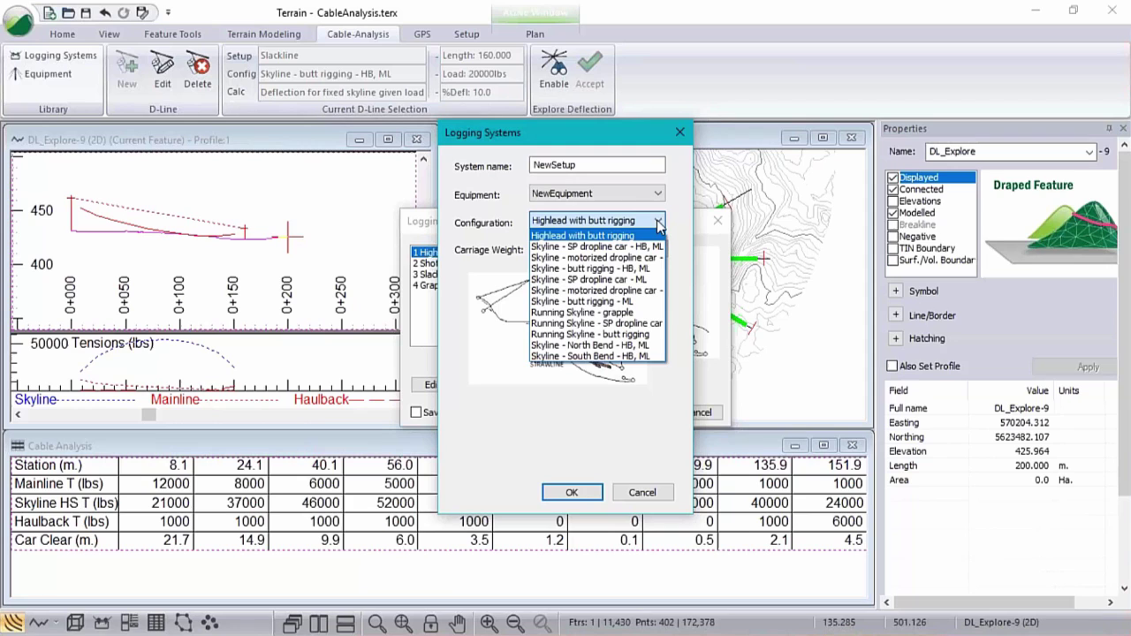
{"action": "left_click", "coordinate": [605, 313]}
{"action": "left_click", "coordinate": [585, 269]}
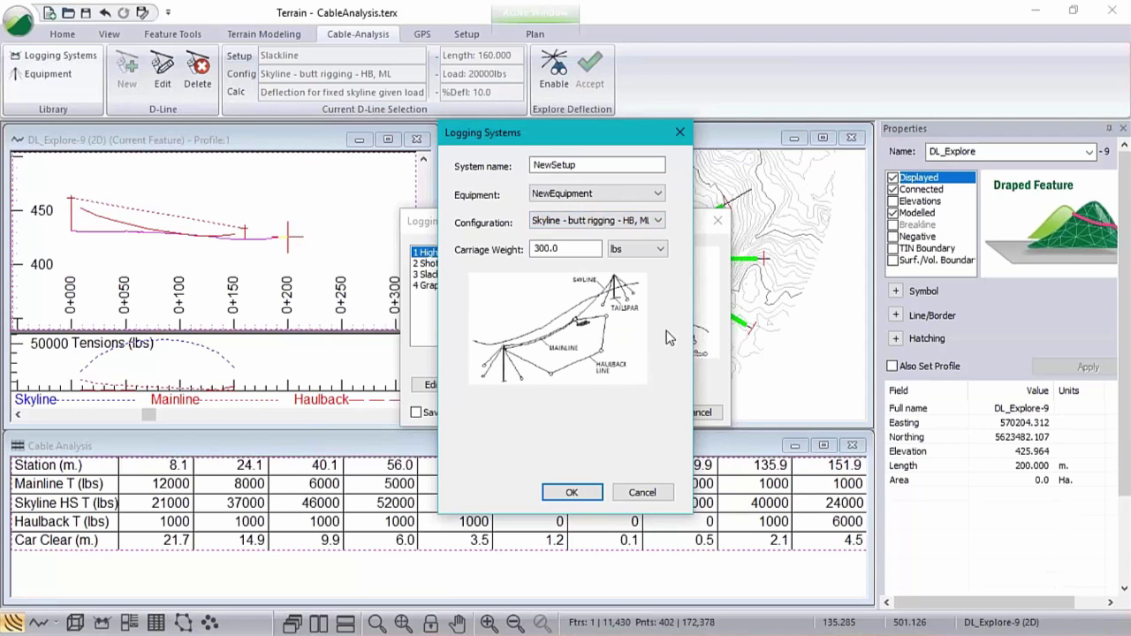
{"action": "double_click", "coordinate": [569, 249]}
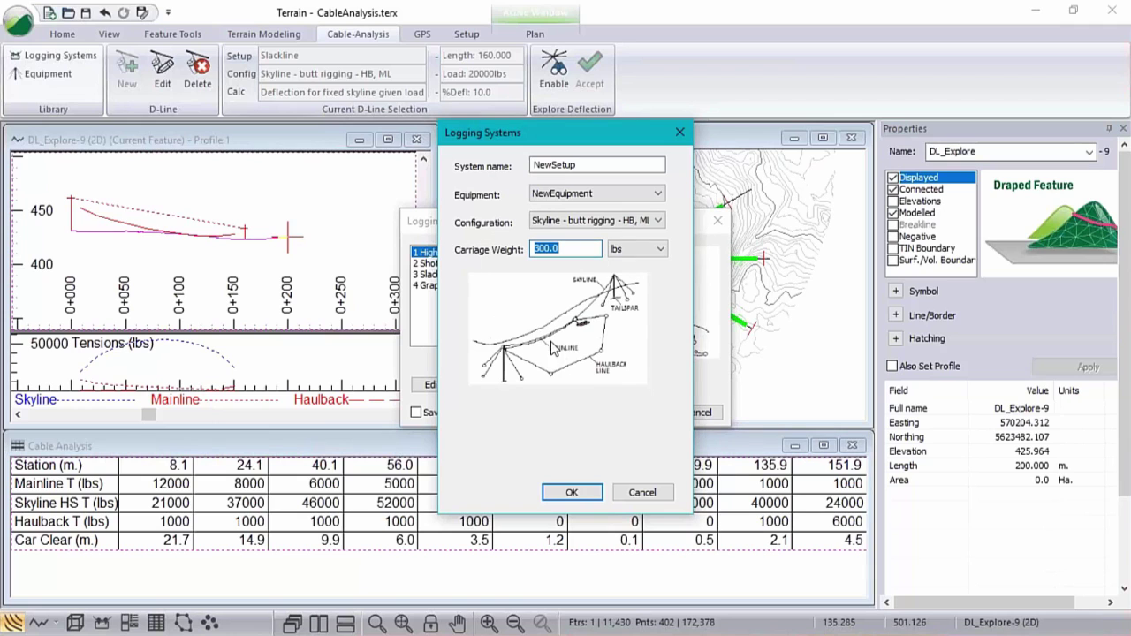
{"action": "left_click", "coordinate": [572, 494]}
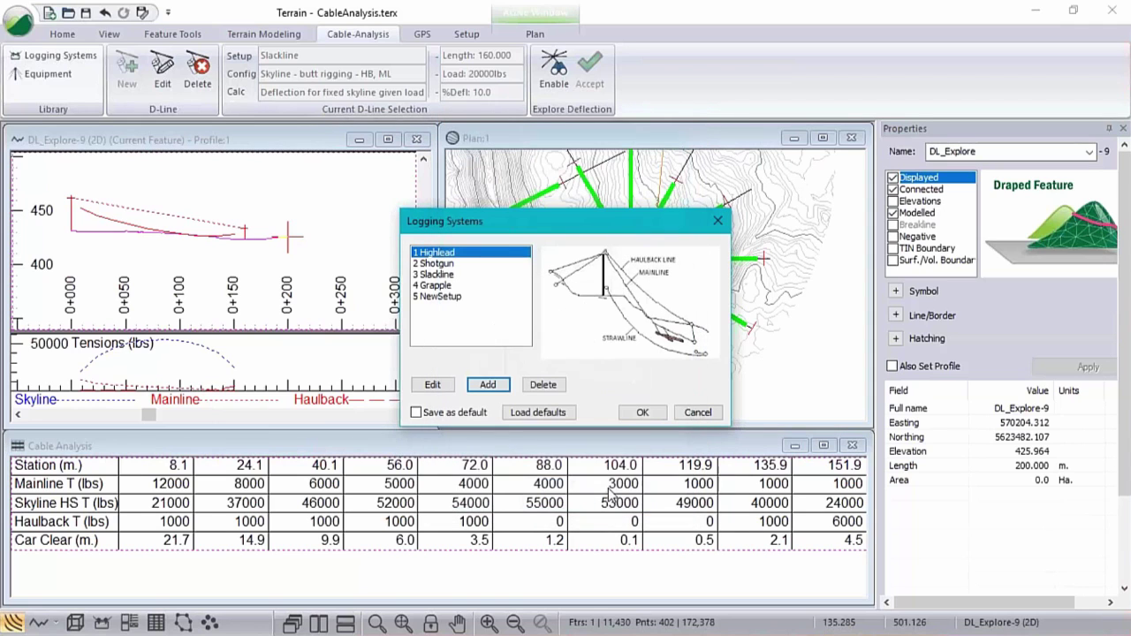
{"action": "left_click", "coordinate": [416, 413]}
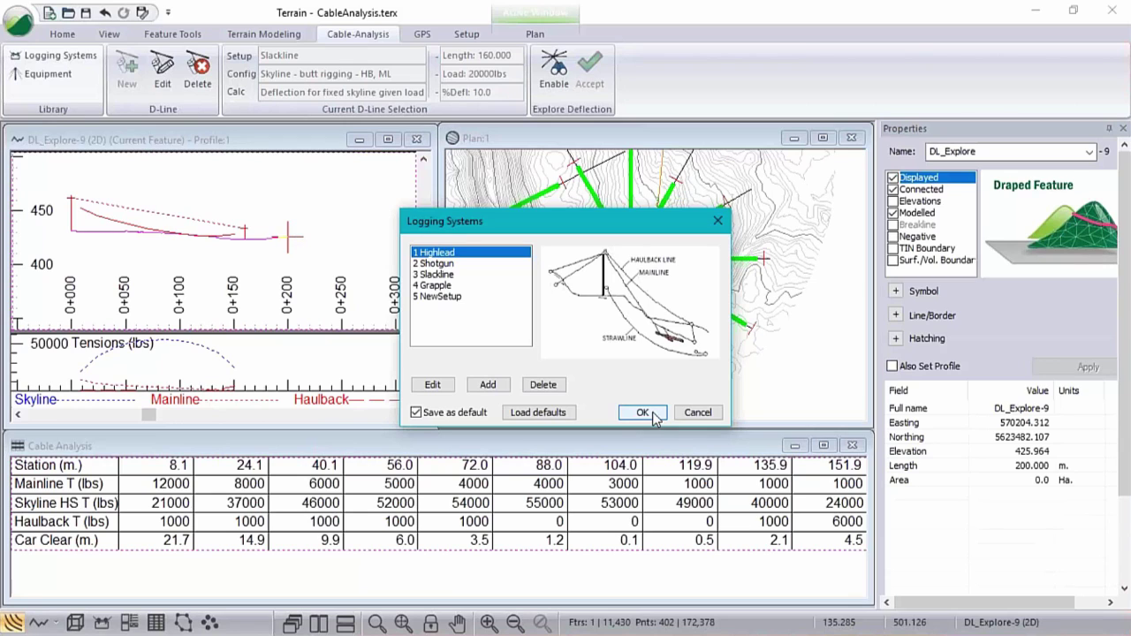
Keep the logging system changes, revealing the DL 1–4 profiles titled MULTIPLE DEFLECTION LINES.
{"action": "left_click", "coordinate": [643, 413]}
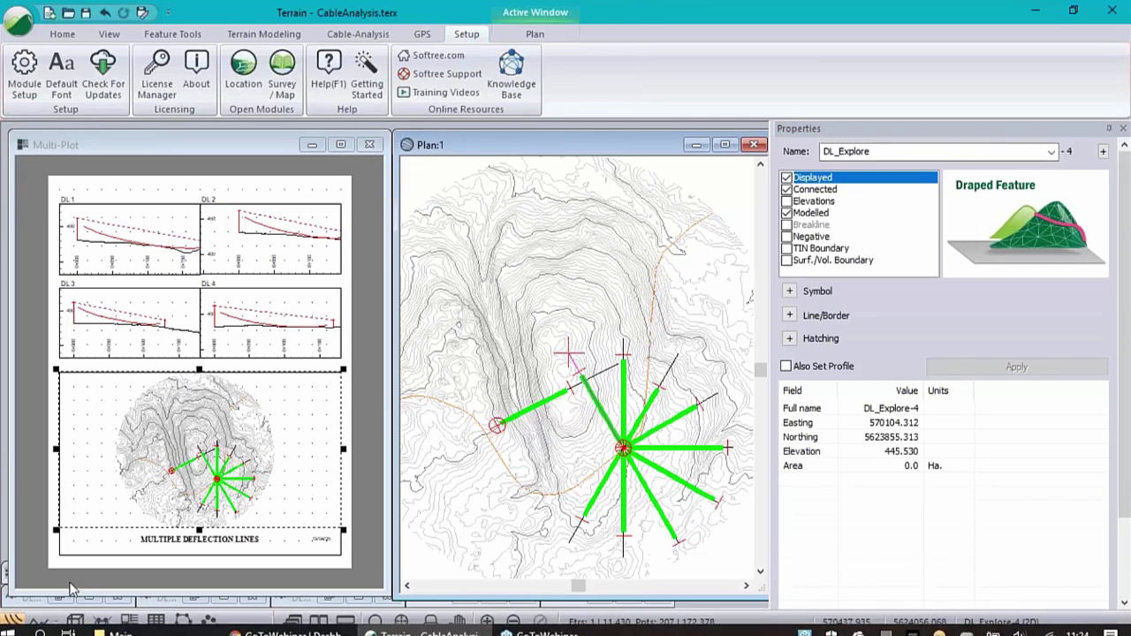
Show the terrain in 3D and orbit to a low side view of the red radial D-lines.
{"action": "left_click", "coordinate": [74, 623]}
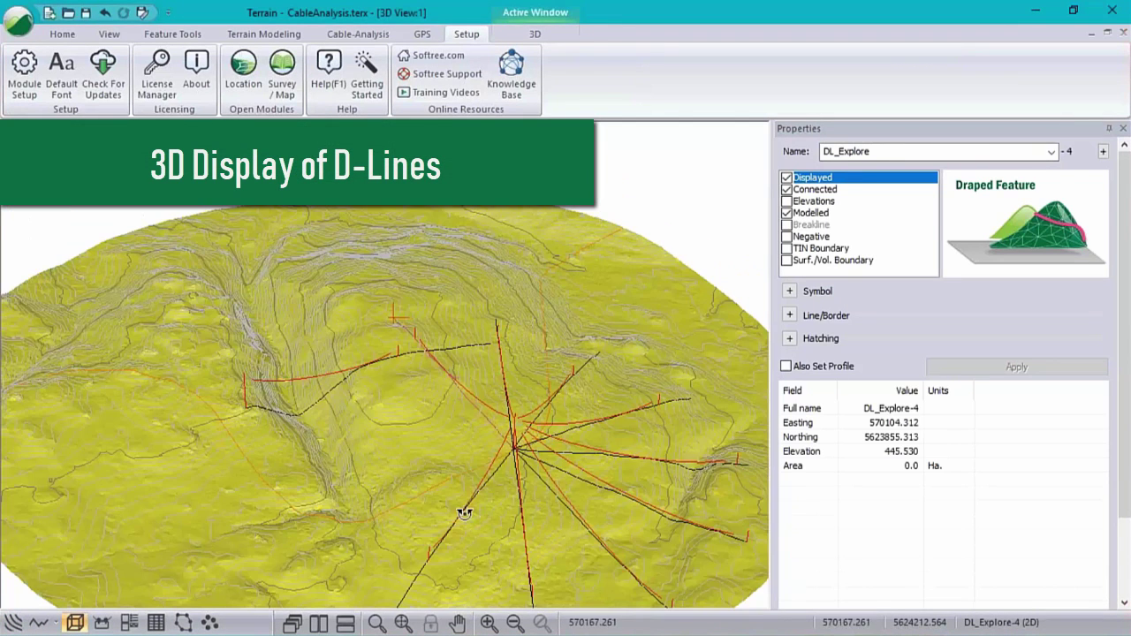
{"action": "left_click_drag", "start_coordinate": [465, 512], "coordinate": [236, 455]}
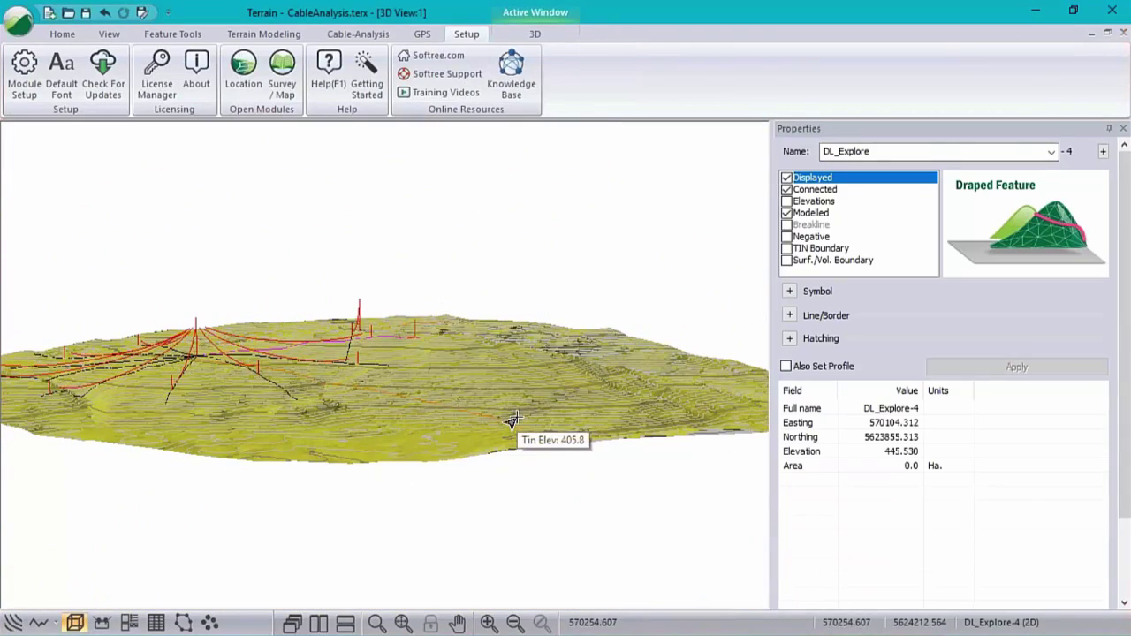